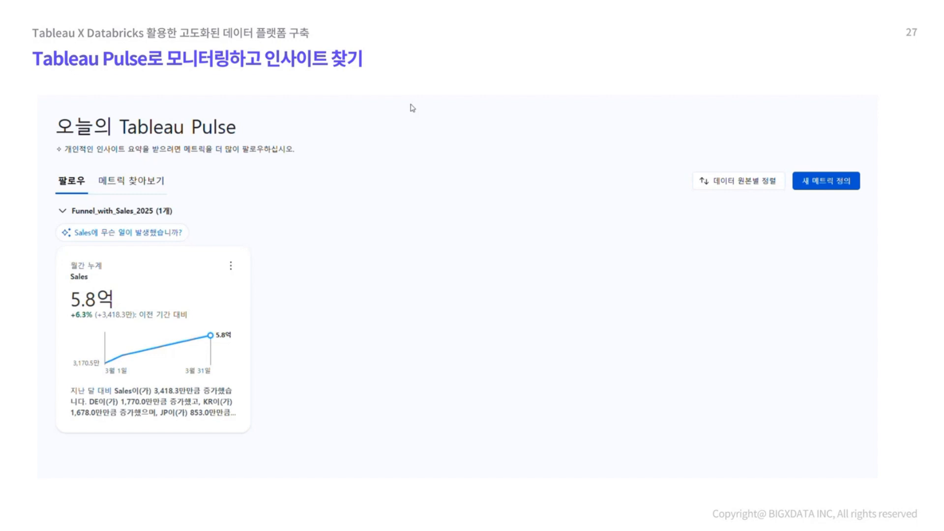
- Open the Sales metric and examine its March 2025 overview, trend chart and country-level insight
{"action": "left_click", "coordinate": [181, 278]}
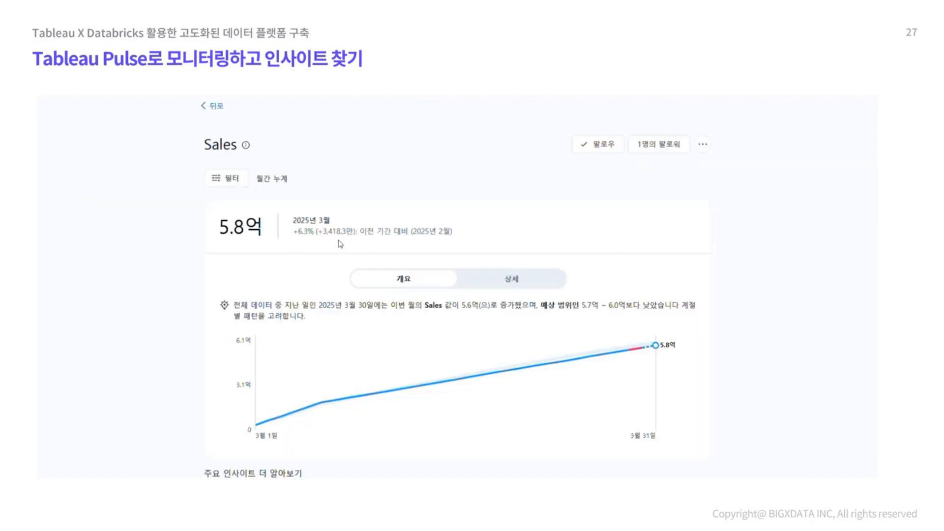
{"action": "scroll", "coordinate": [356, 241], "scroll_direction": "down", "scroll_amount": 3}
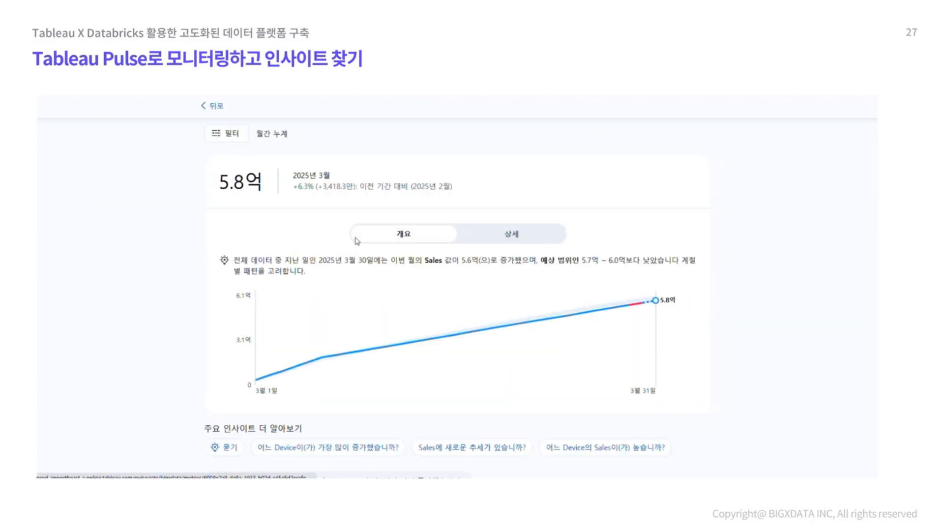
{"action": "scroll", "coordinate": [358, 241], "scroll_direction": "down", "scroll_amount": 1}
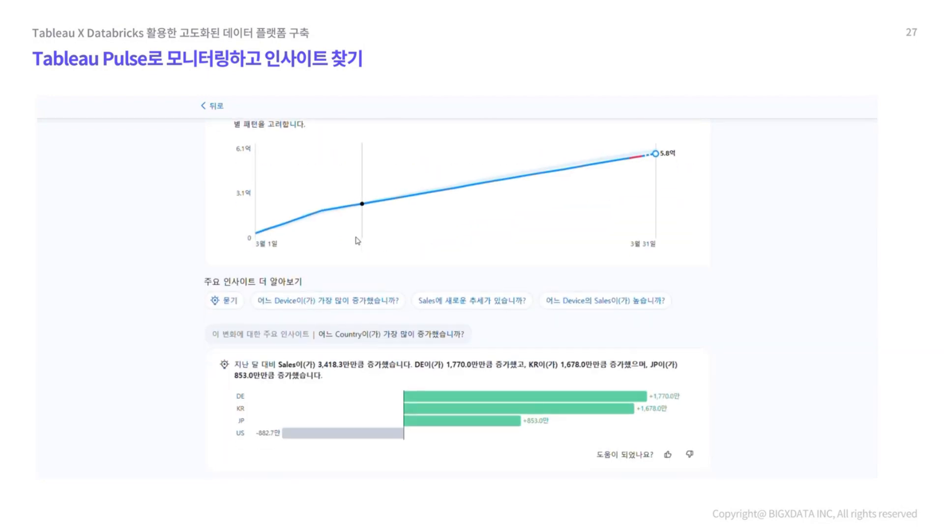
{"action": "scroll", "coordinate": [357, 241], "scroll_direction": "up", "scroll_amount": 3}
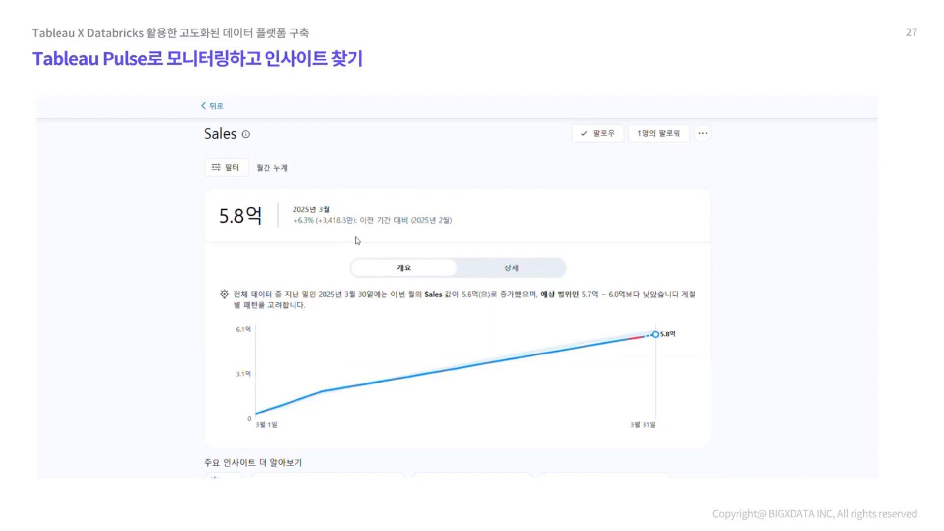
{"action": "scroll", "coordinate": [358, 240], "scroll_direction": "up", "scroll_amount": 1}
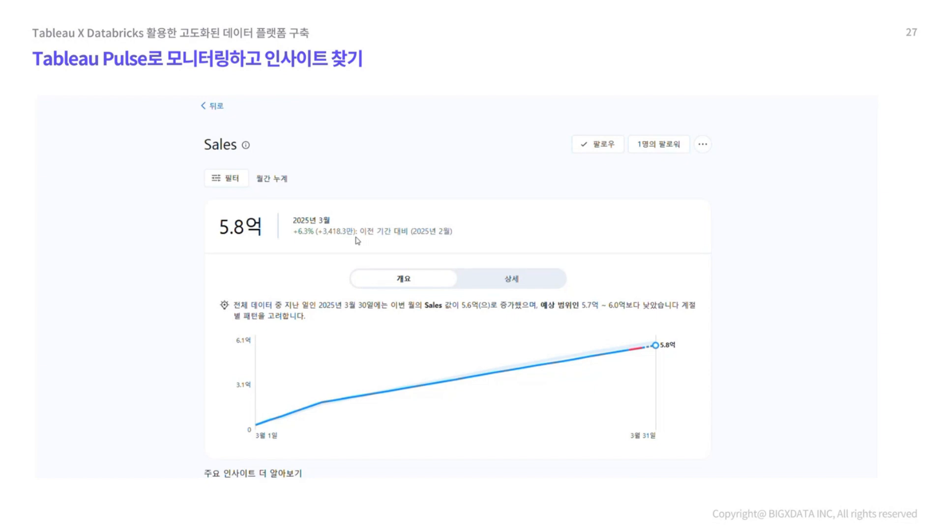
- Ask the suggested question "어느 Device이(가) 가장 많이 증가했습니까?" among the key insights of the Sales metric
{"action": "scroll", "coordinate": [357, 240], "scroll_direction": "down", "scroll_amount": 3}
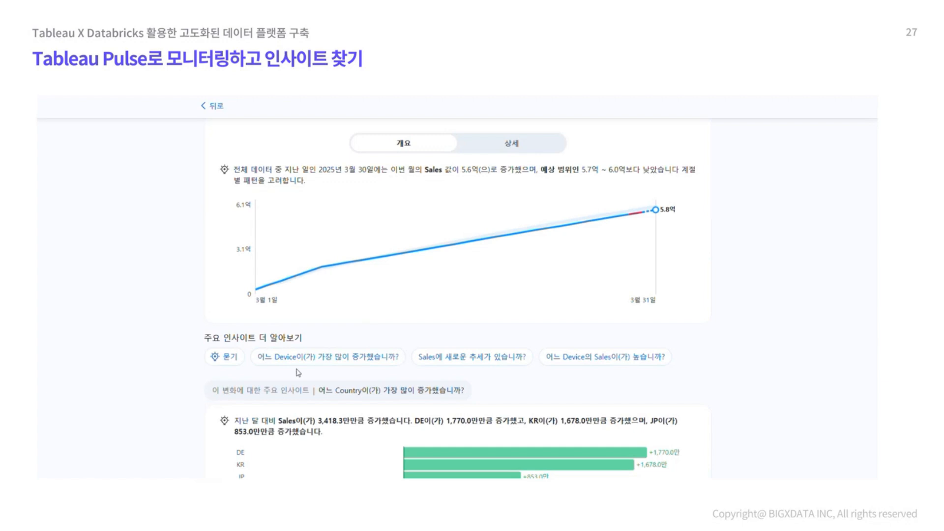
{"action": "left_click", "coordinate": [356, 364]}
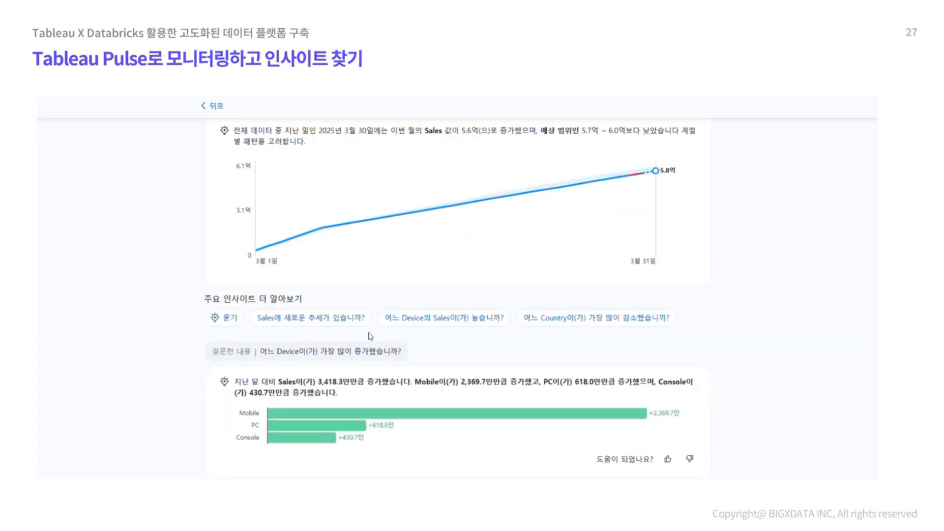
{"action": "scroll", "coordinate": [369, 337], "scroll_direction": "down", "scroll_amount": 1}
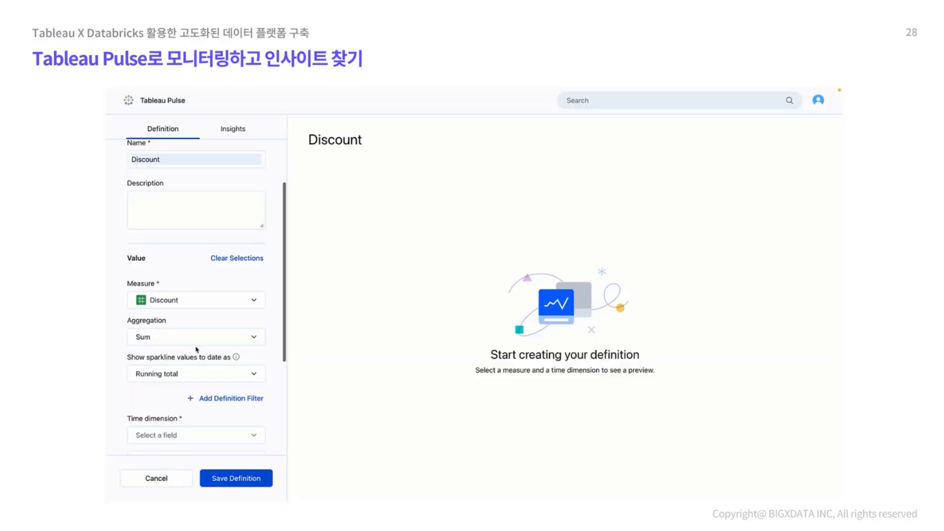
- Set the aggregation of the Discount metric definition to Average
{"action": "left_click", "coordinate": [196, 339]}
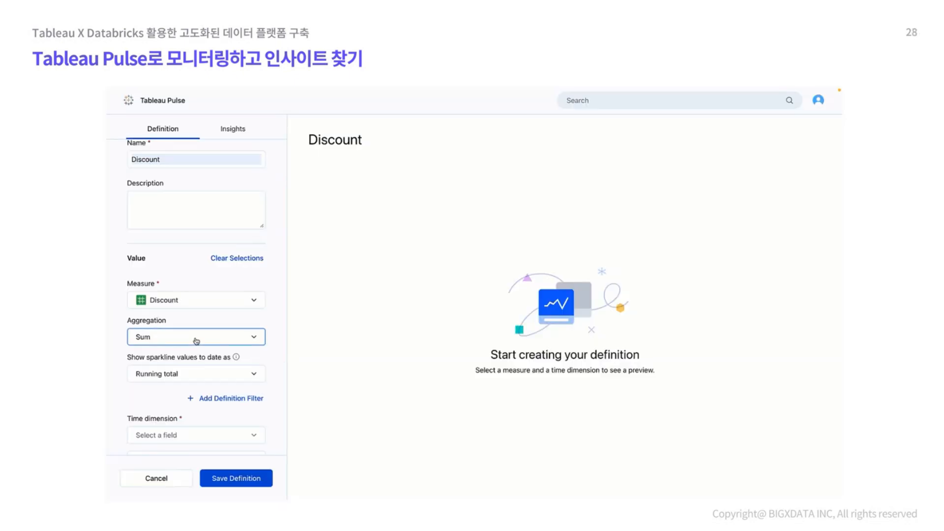
{"action": "left_click", "coordinate": [197, 379]}
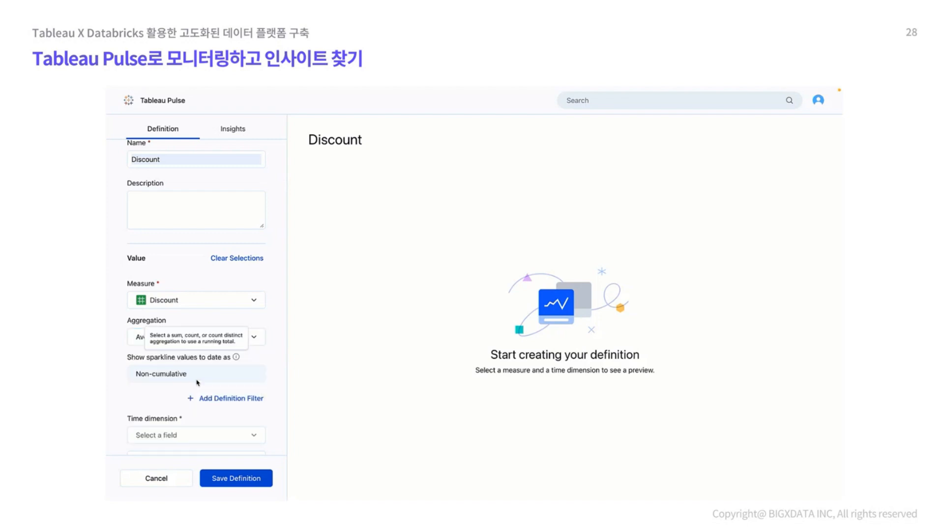
{"action": "scroll", "coordinate": [196, 382], "scroll_direction": "down", "scroll_amount": 3}
- Set the time dimension of the Discount metric definition to Order Placed Date
{"action": "left_click", "coordinate": [201, 359]}
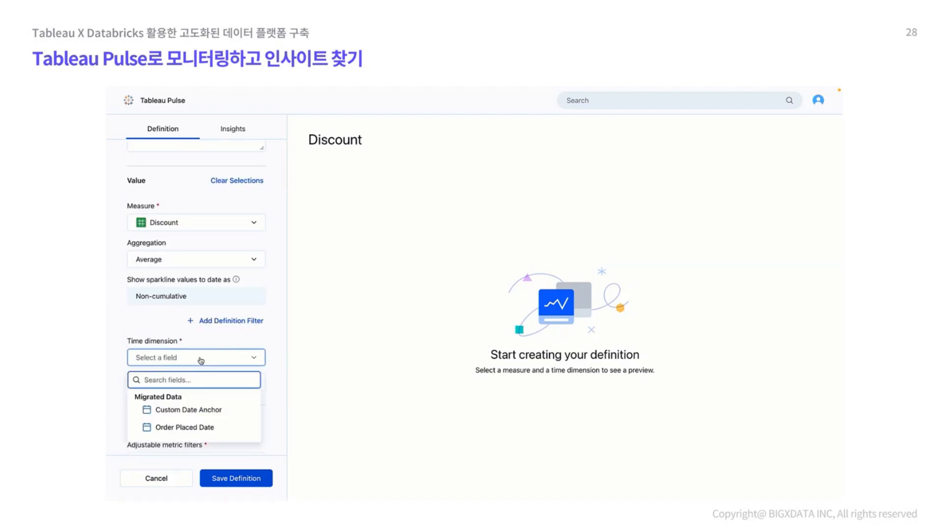
{"action": "left_click", "coordinate": [209, 426]}
{"action": "scroll", "coordinate": [211, 426], "scroll_direction": "down", "scroll_amount": 2}
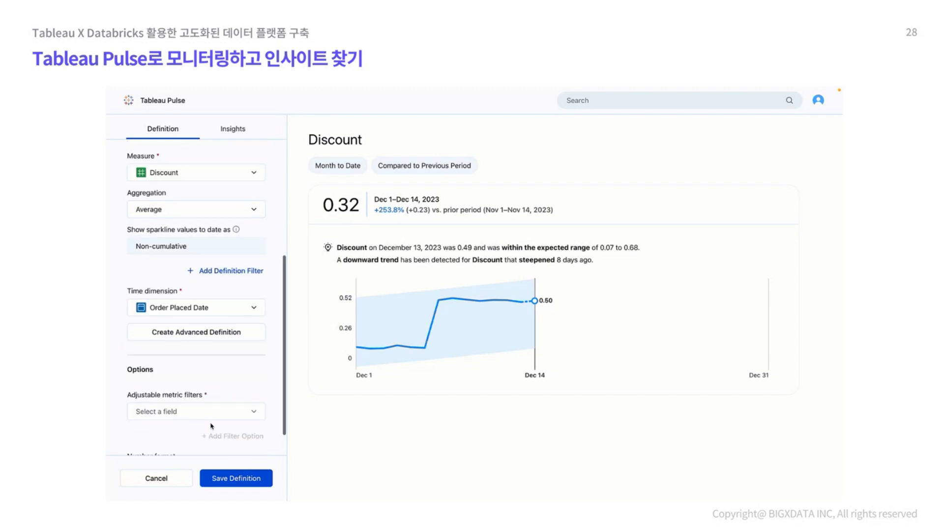
{"action": "scroll", "coordinate": [211, 425], "scroll_direction": "down", "scroll_amount": 1}
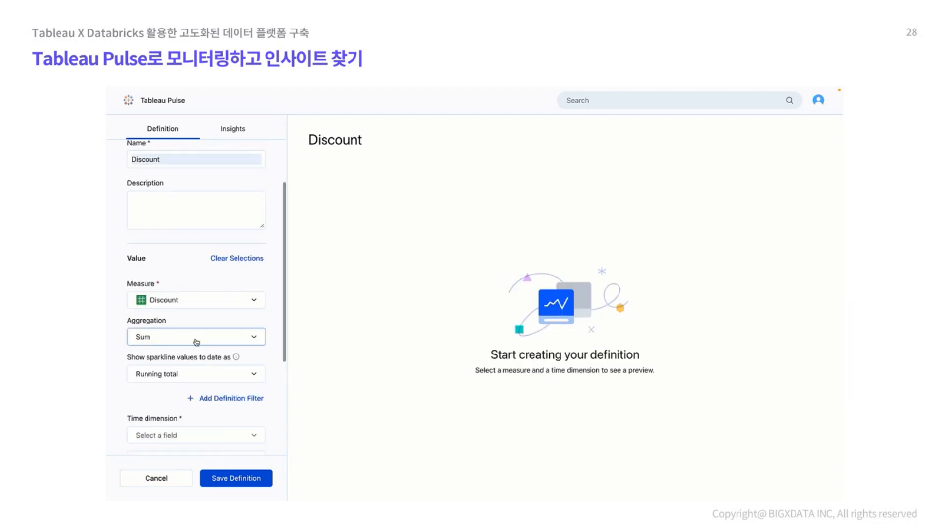
- Change the Discount measure's aggregation from Sum to Average in the metric definition
{"action": "left_click", "coordinate": [194, 337]}
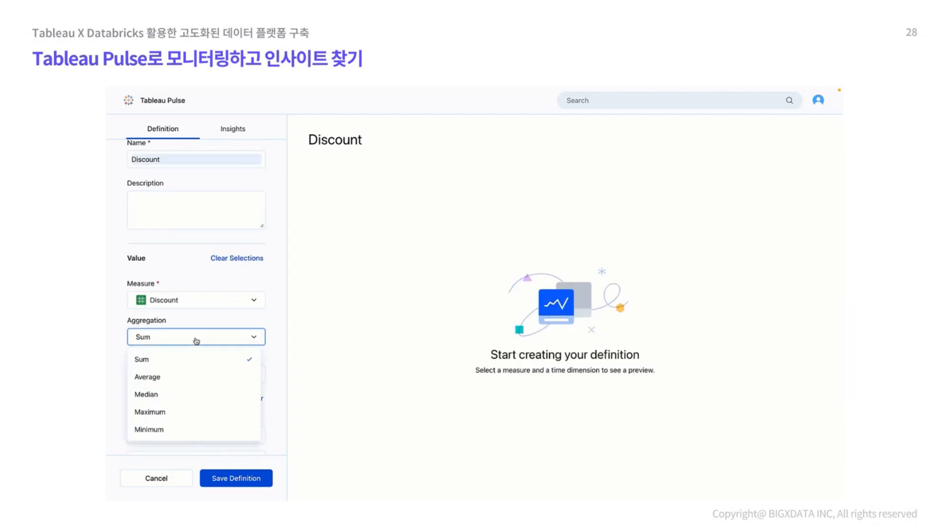
{"action": "left_click", "coordinate": [197, 376]}
{"action": "scroll", "coordinate": [198, 382], "scroll_direction": "down", "scroll_amount": 2}
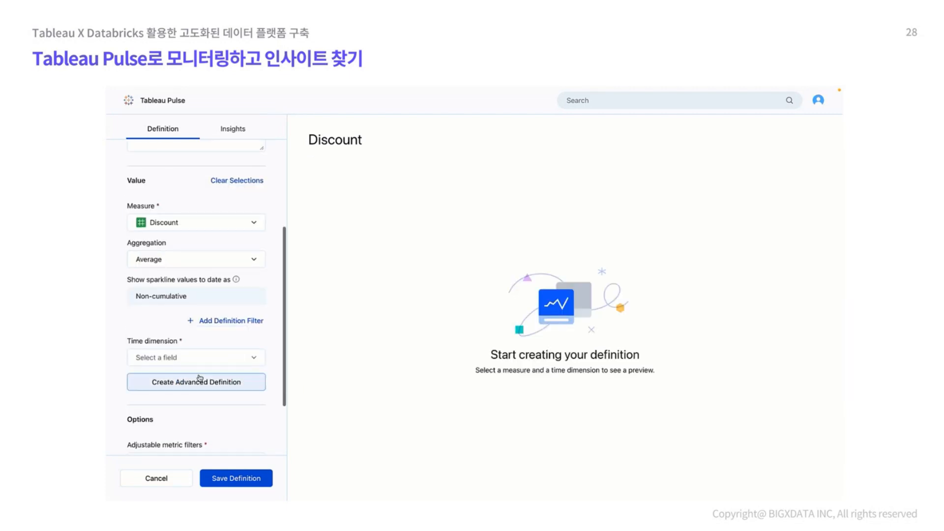
- Choose Order Placed Date as the time dimension for the Discount metric
{"action": "left_click", "coordinate": [200, 359]}
{"action": "left_click", "coordinate": [209, 426]}
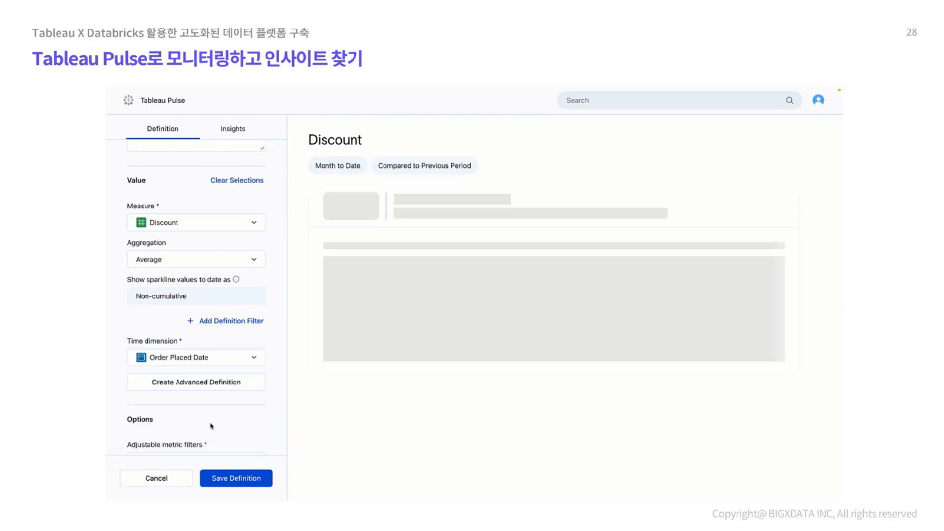
{"action": "scroll", "coordinate": [211, 426], "scroll_direction": "down", "scroll_amount": 1}
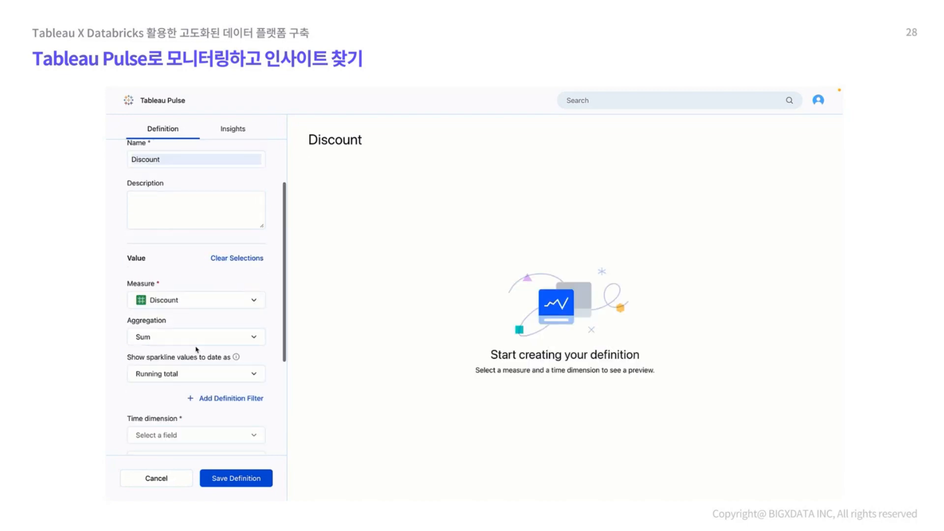
- Choose Average as the aggregation for the Discount measure
{"action": "left_click", "coordinate": [196, 340]}
{"action": "left_click", "coordinate": [196, 378]}
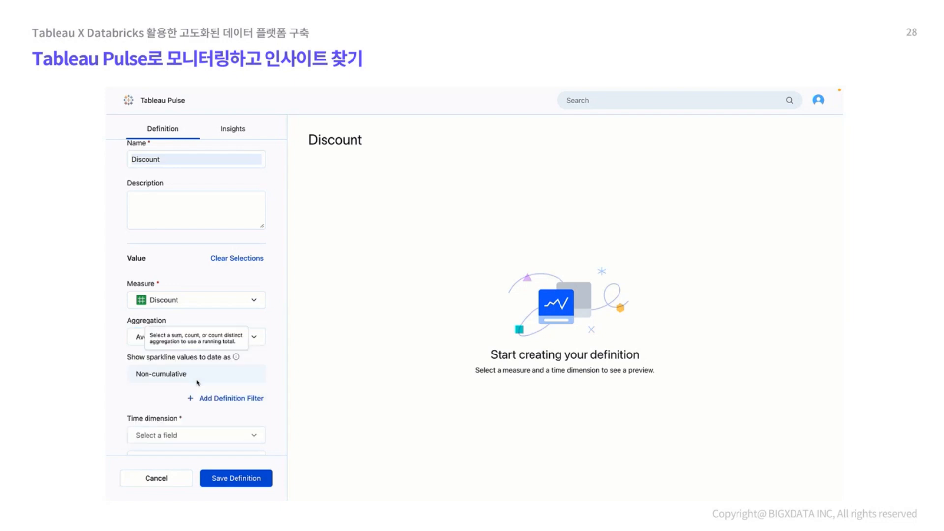
{"action": "scroll", "coordinate": [199, 379], "scroll_direction": "down", "scroll_amount": 2}
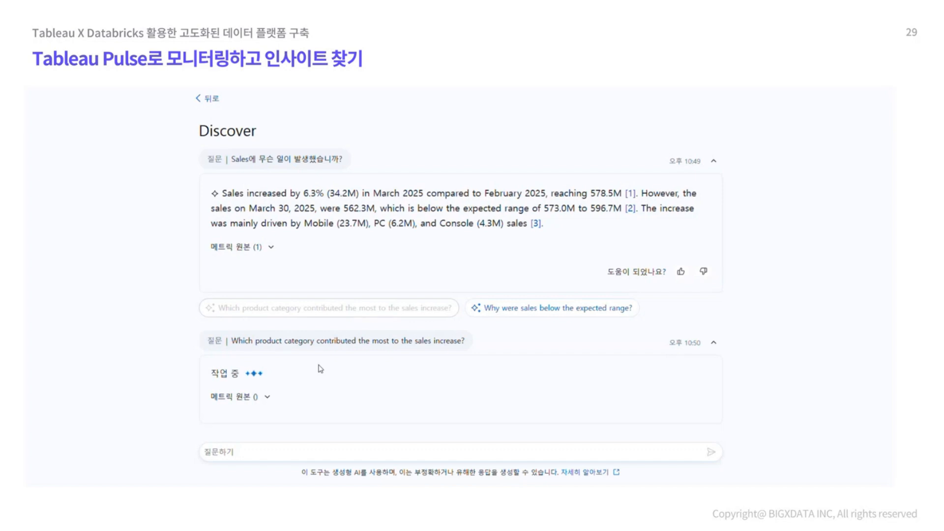
- Ask the Discover assistant the question "한국 매출을 알려줘"
{"action": "left_click", "coordinate": [292, 456]}
{"action": "type", "text": "한국"}
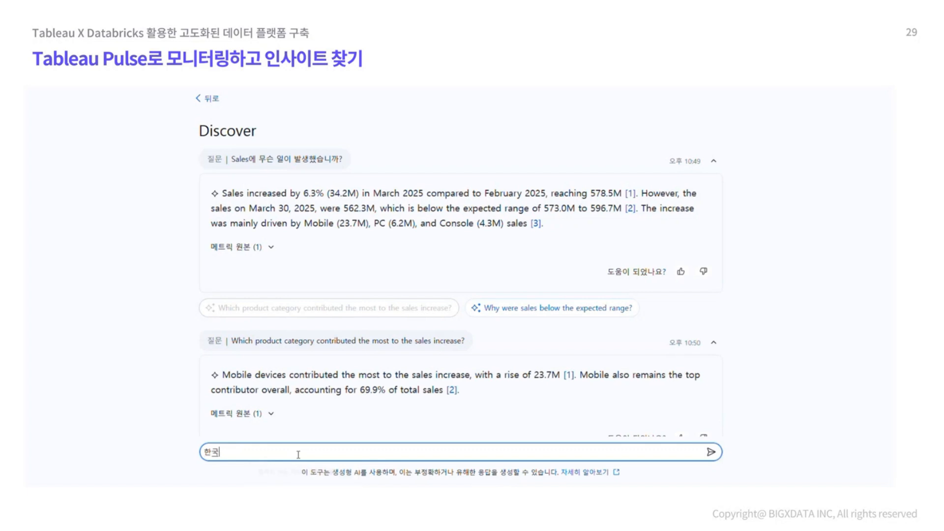
{"action": "type", "text": " 맸출이 알려줘"}
{"action": "key", "text": "Return"}
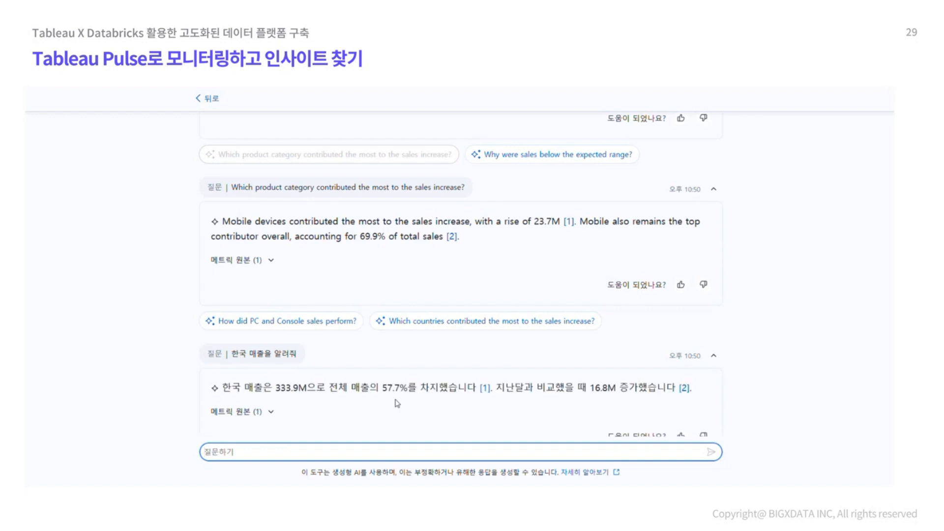
- View the first cited insight source behind the Korean sales answer and close it
{"action": "left_click", "coordinate": [484, 391]}
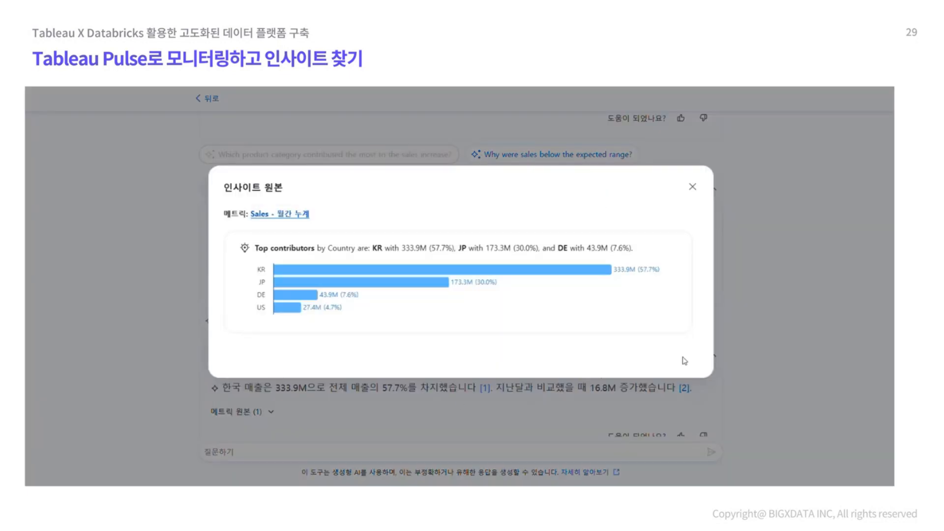
{"action": "left_click", "coordinate": [693, 187]}
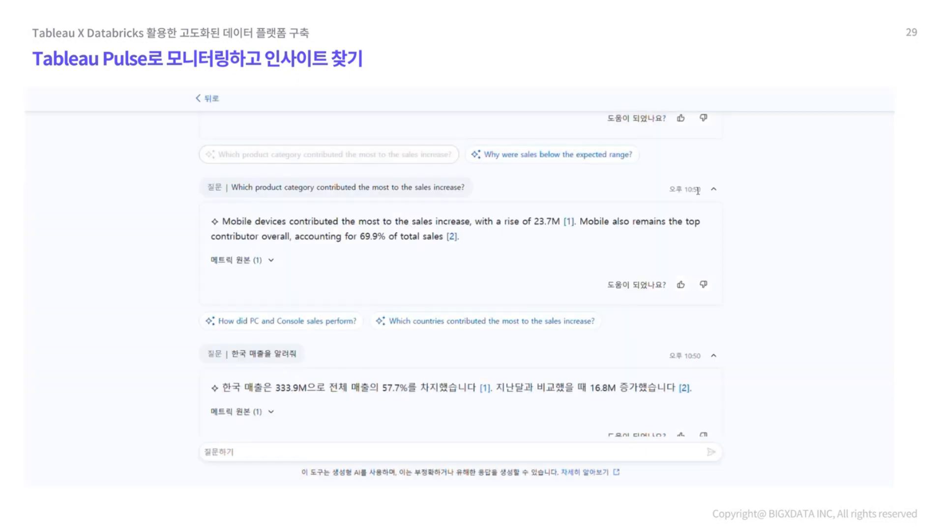
{"action": "scroll", "coordinate": [563, 361], "scroll_direction": "down", "scroll_amount": 2}
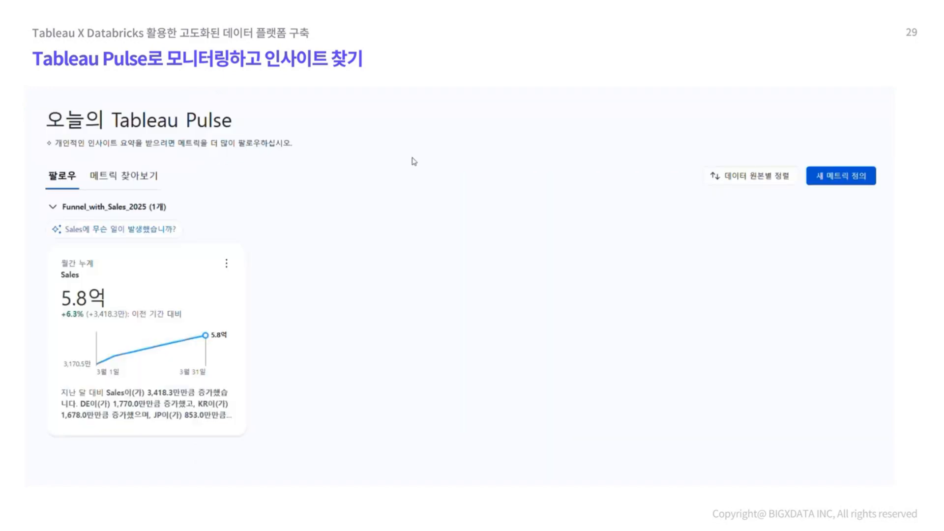
{"action": "key", "text": "Right"}
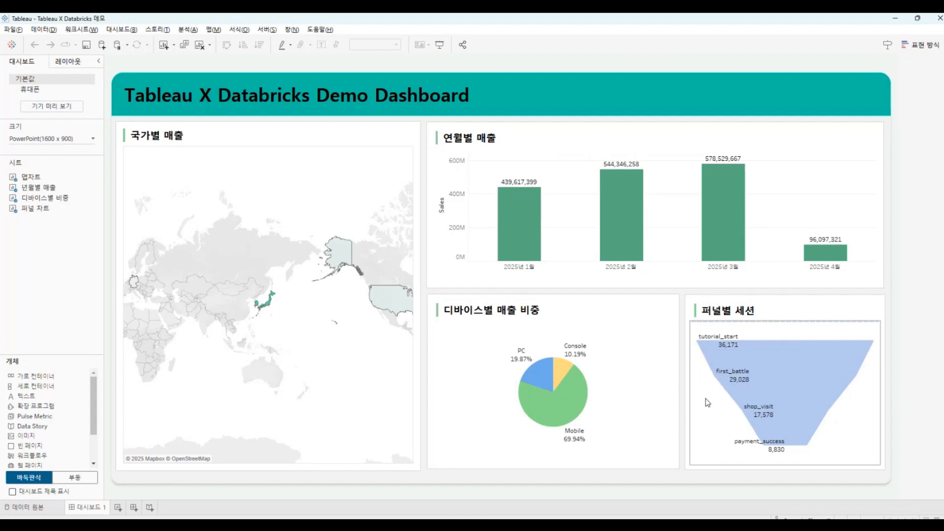
- Filter the dashboard charts by Japan, Korea and the US in turn on the 국가별 매출 map, and clear the country selection
{"action": "left_click", "coordinate": [272, 302]}
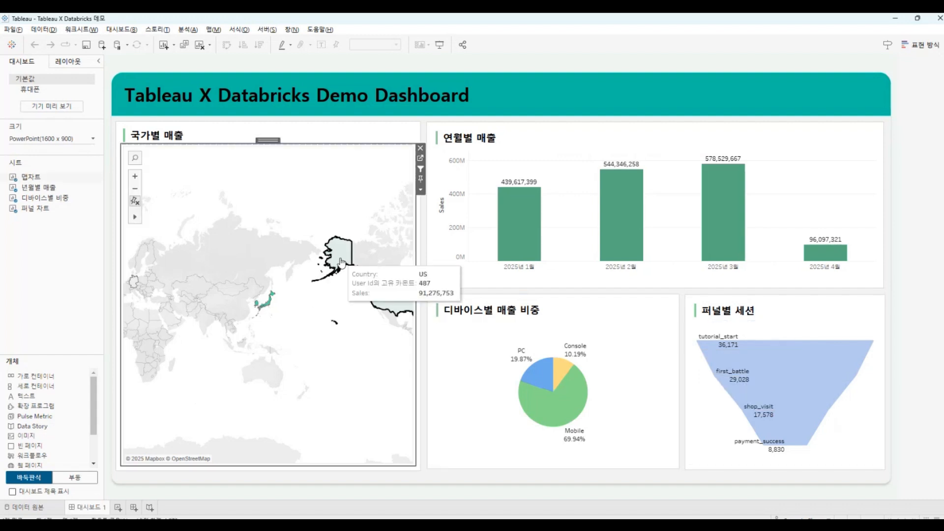
{"action": "left_click", "coordinate": [270, 305]}
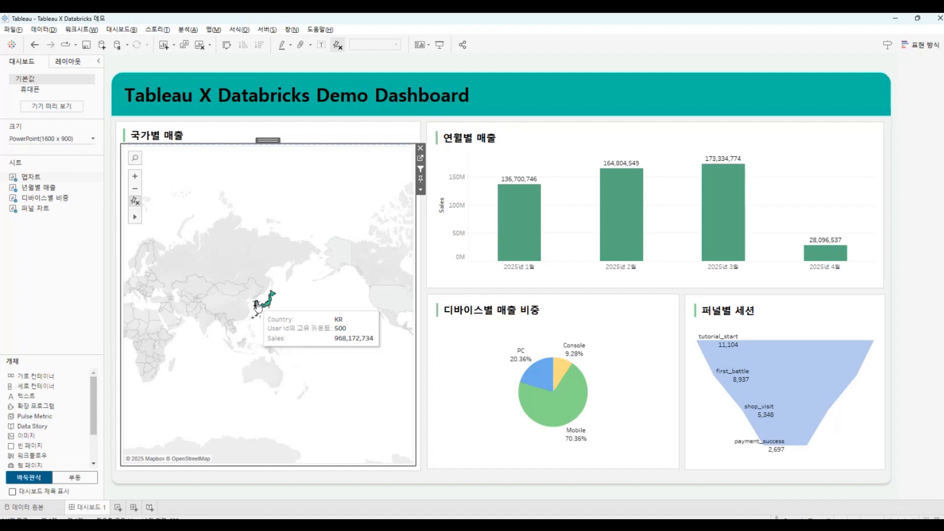
{"action": "left_click", "coordinate": [256, 305]}
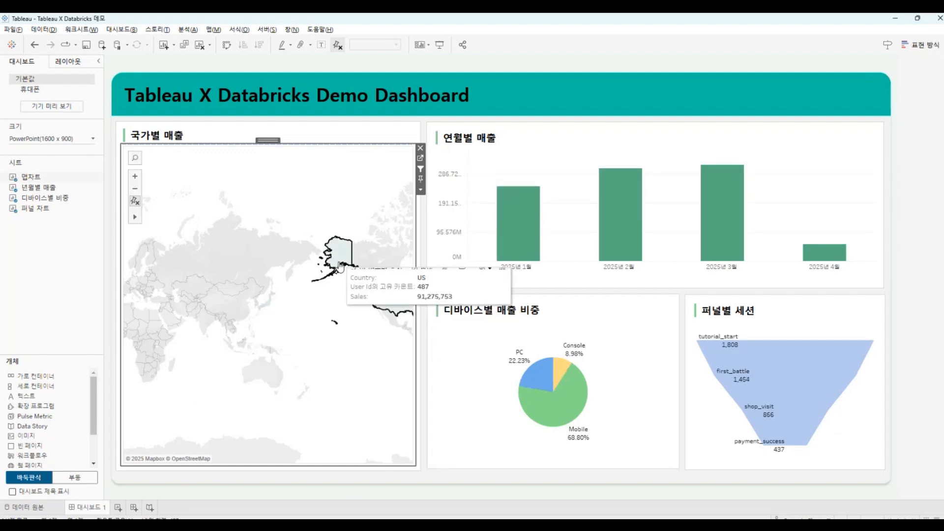
{"action": "left_click", "coordinate": [268, 305], "text": "ctrl"}
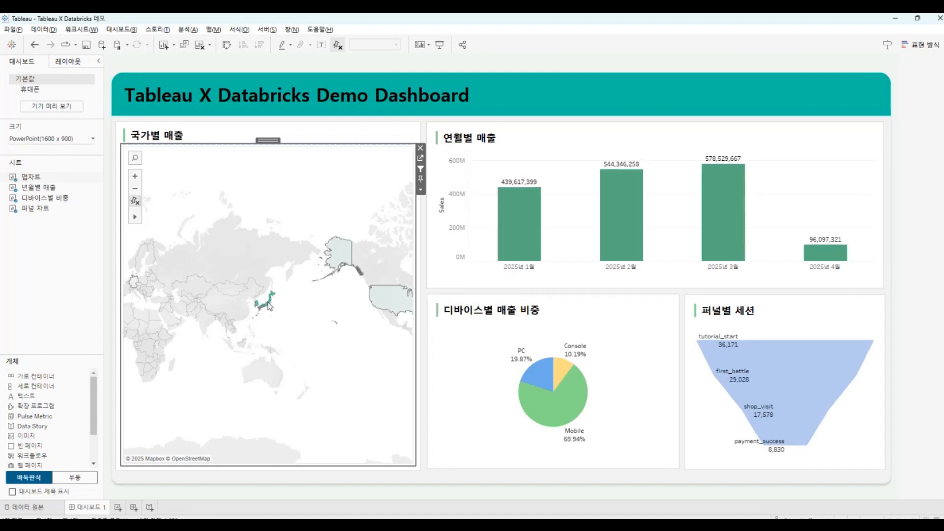
{"action": "left_click", "coordinate": [268, 305]}
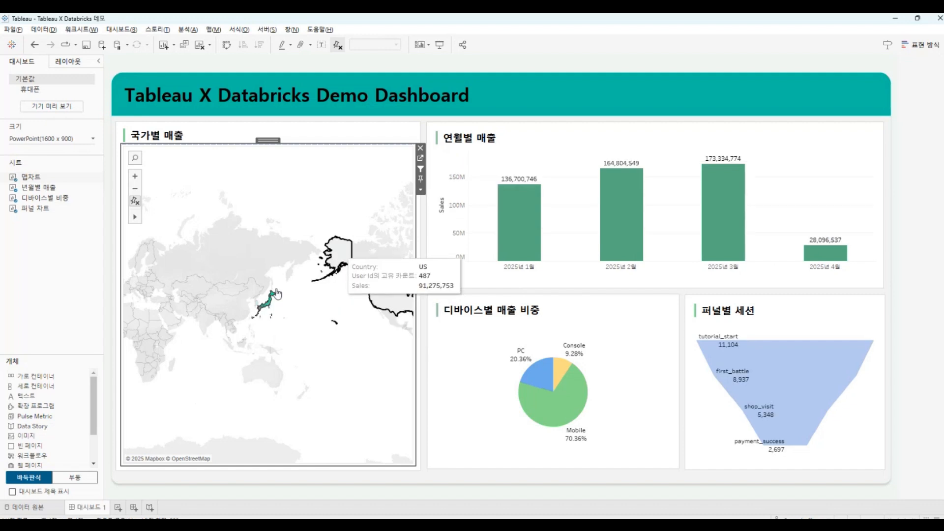
{"action": "left_click", "coordinate": [256, 304]}
{"action": "left_click", "coordinate": [346, 257]}
{"action": "left_click", "coordinate": [384, 298]}
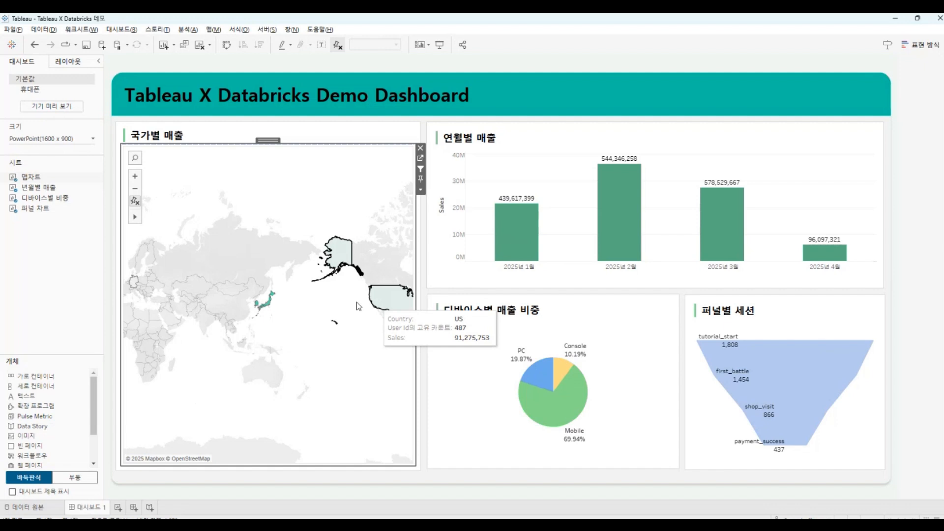
{"action": "left_click", "coordinate": [339, 257]}
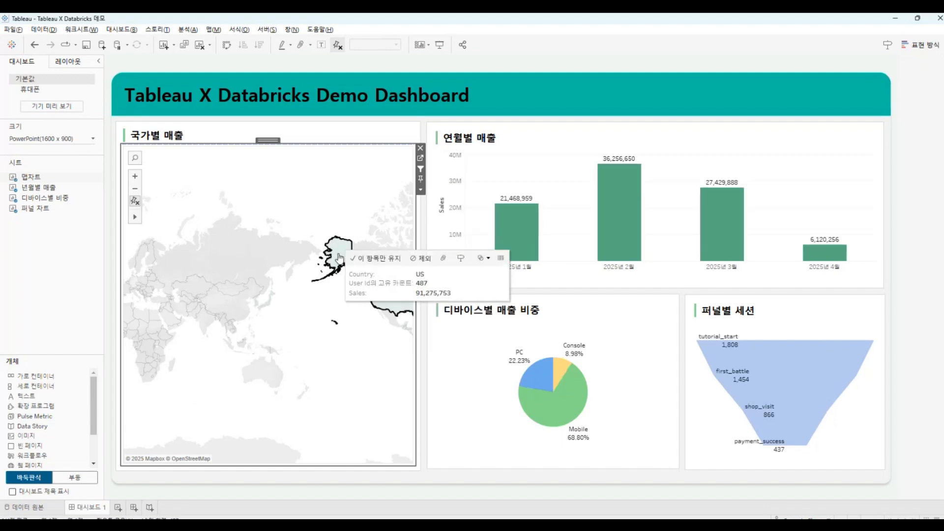
{"action": "left_click", "coordinate": [251, 315]}
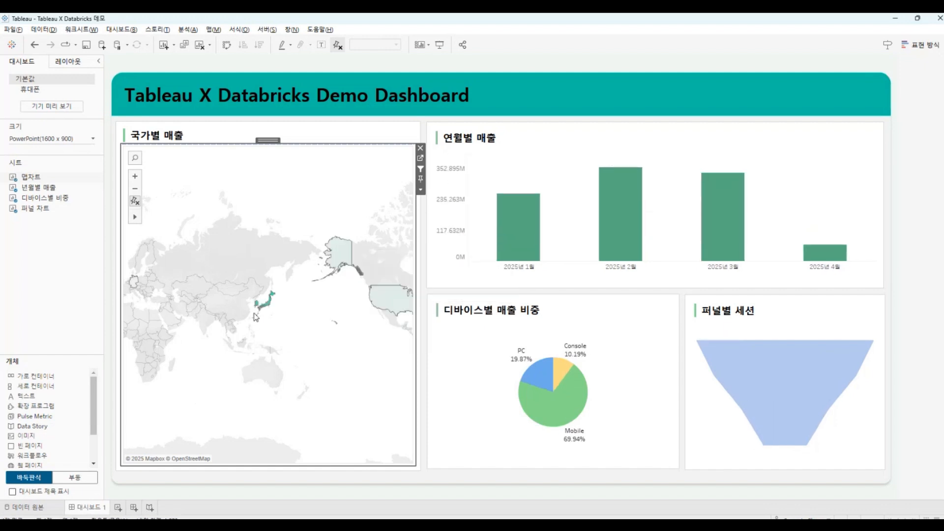
- Add a new worksheet and start connecting to data on Tableau Server
{"action": "left_click", "coordinate": [119, 507]}
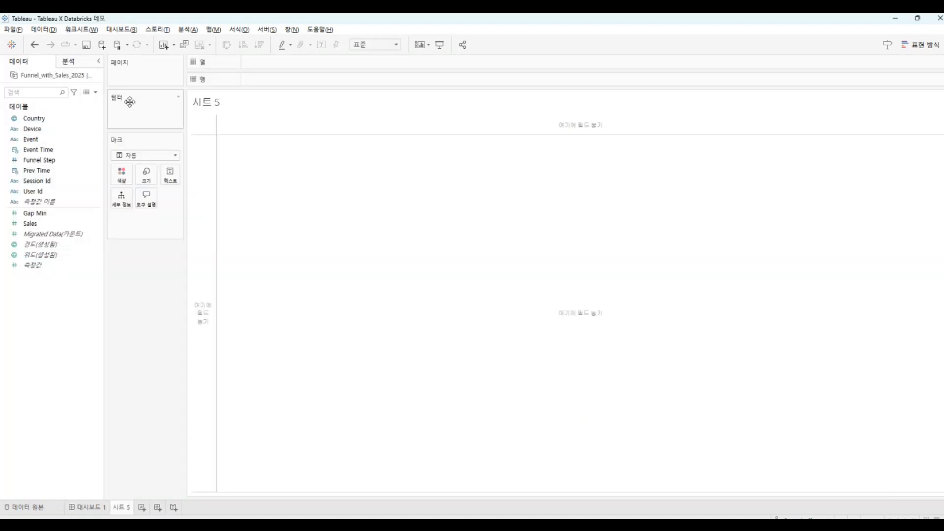
{"action": "left_click", "coordinate": [103, 47]}
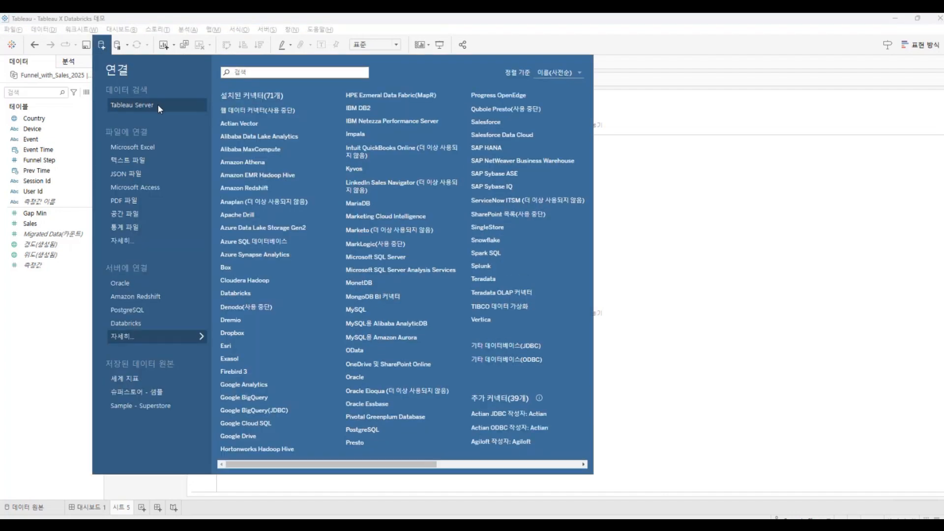
{"action": "left_click", "coordinate": [157, 104]}
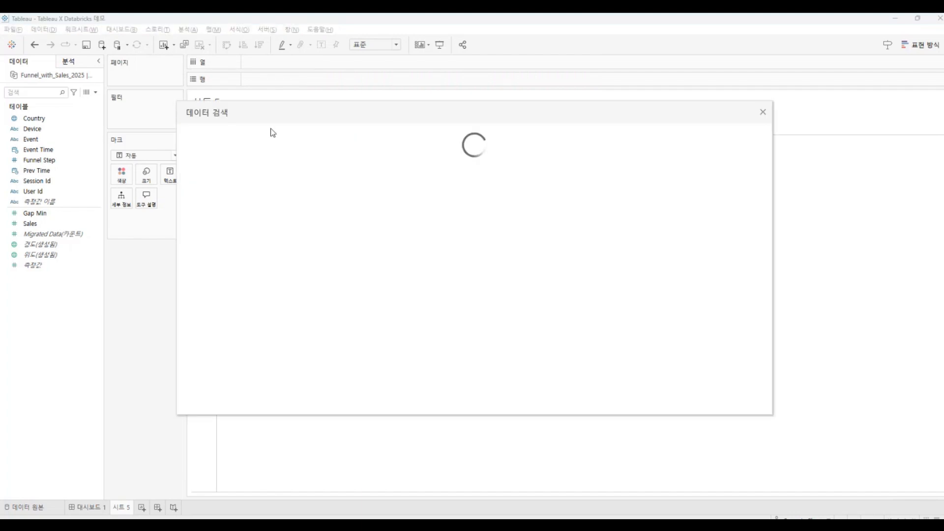
- Search the server data for "2025" and connect to the Funnel_with_Sales_2025 data source
{"action": "left_click", "coordinate": [333, 151]}
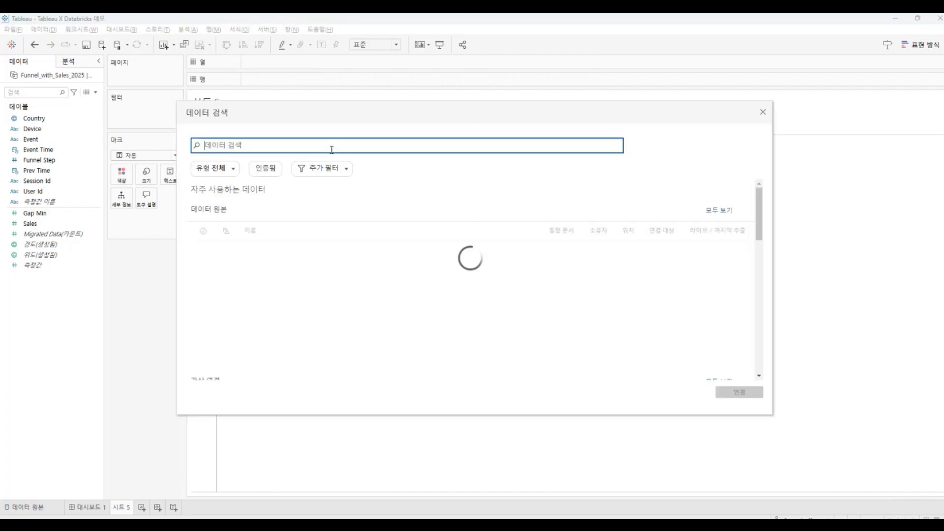
{"action": "type", "text": "2025"}
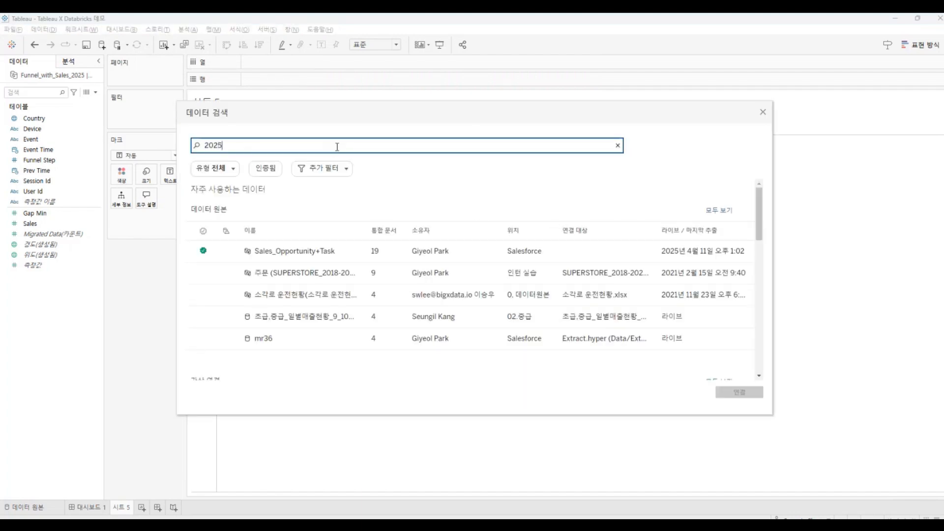
{"action": "key", "text": "Return"}
{"action": "left_click", "coordinate": [388, 216]}
{"action": "left_click", "coordinate": [748, 387]}
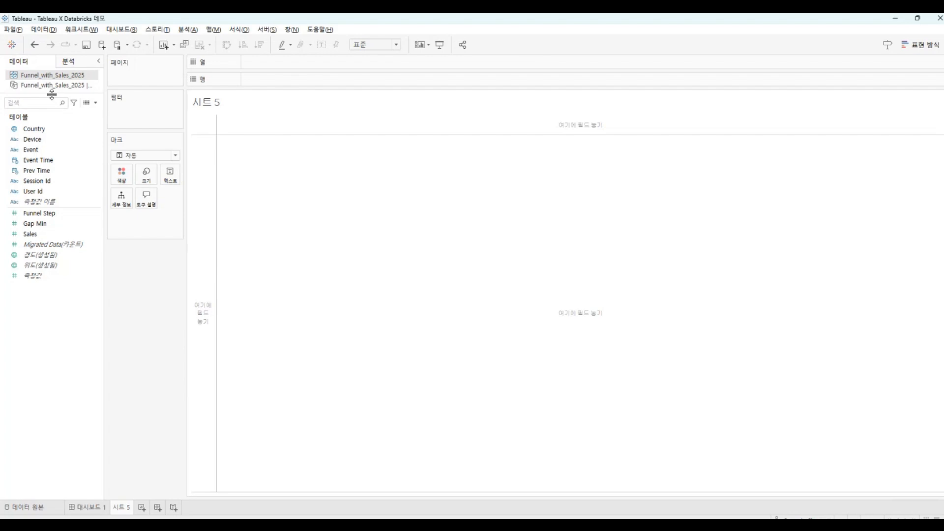
- Build a map of Country from the published Funnel_with_Sales_2025 source and colour the countries by Sales
{"action": "left_click", "coordinate": [20, 129]}
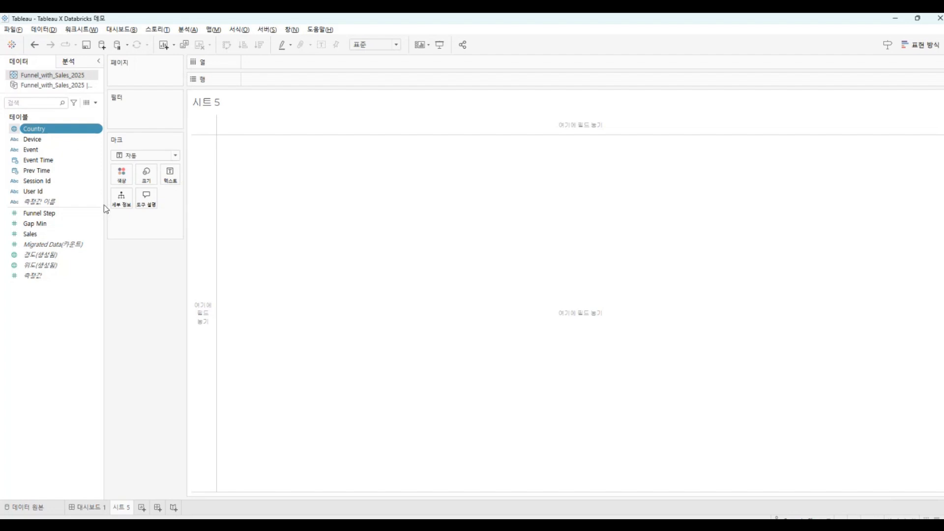
{"action": "double_click", "coordinate": [55, 129]}
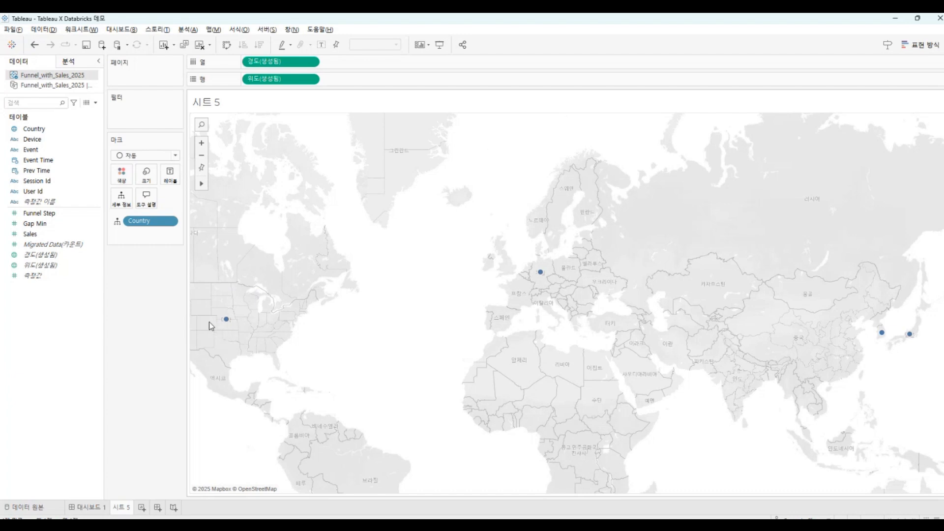
{"action": "left_click", "coordinate": [38, 245]}
{"action": "mouse_move", "coordinate": [30, 234]}
{"action": "left_mouse_down"}
{"action": "mouse_move", "coordinate": [78, 221]}
{"action": "mouse_move", "coordinate": [122, 181]}
{"action": "left_mouse_up"}
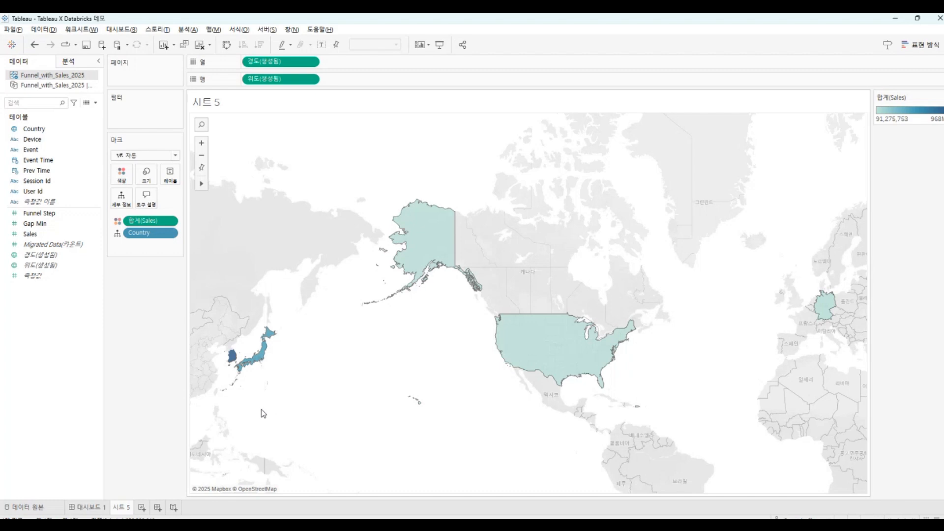
- Rename the map worksheet as "국가별 맵차트"
{"action": "double_click", "coordinate": [122, 506]}
{"action": "key", "text": "BackSpace"}
{"action": "type", "text": "국가별 맵차트"}
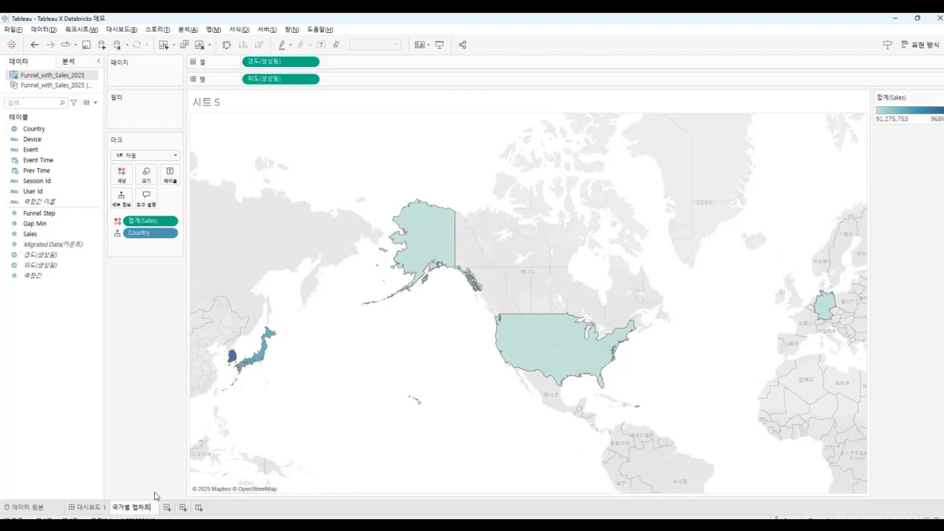
{"action": "key", "text": "Return"}
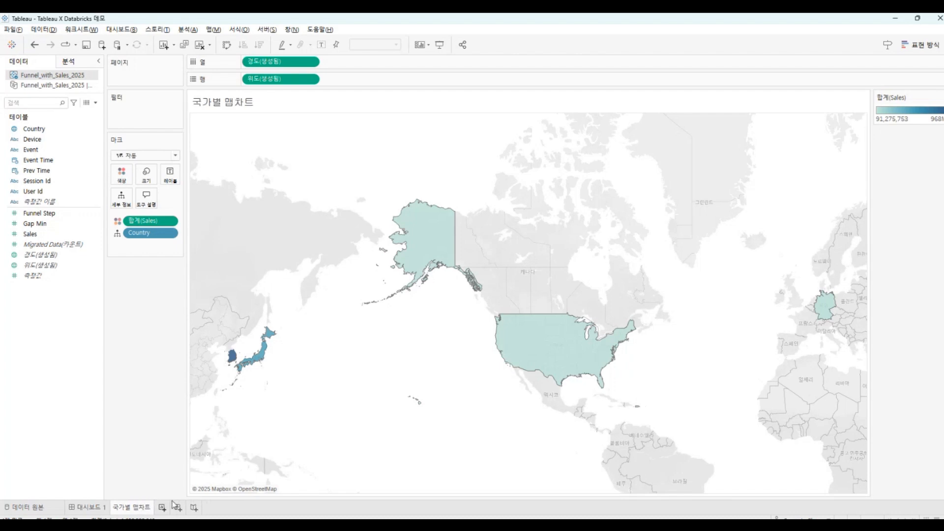
- Add another worksheet and place Event Time on the columns as the discrete year-month 년월(Event Time)
{"action": "left_click", "coordinate": [162, 507]}
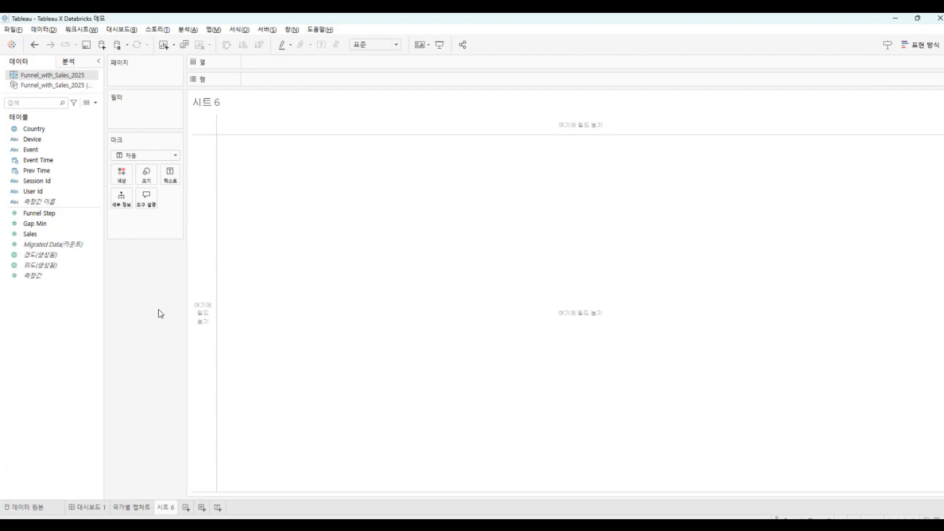
{"action": "left_click", "coordinate": [47, 161]}
{"action": "left_click_drag", "start_coordinate": [48, 162], "coordinate": [275, 68]}
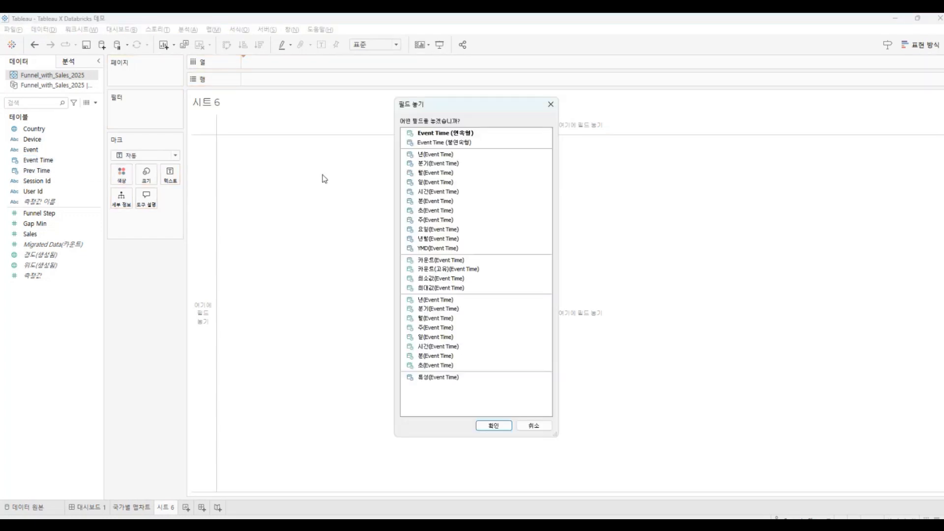
{"action": "left_click", "coordinate": [438, 238]}
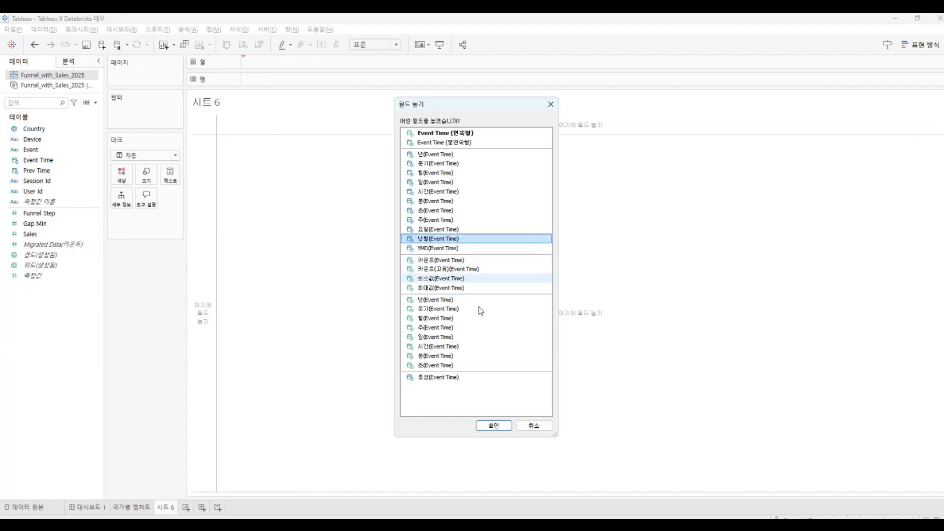
{"action": "left_click", "coordinate": [499, 426]}
- Fit the sheet to the entire view (전체 보기) and place Sales on the rows
{"action": "left_click", "coordinate": [374, 46]}
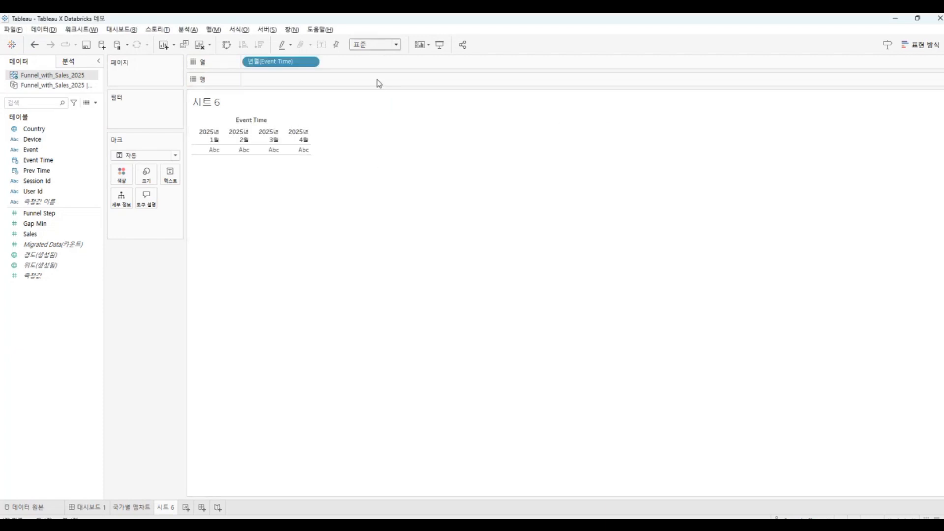
{"action": "left_click", "coordinate": [378, 84]}
{"action": "left_click_drag", "start_coordinate": [30, 234], "coordinate": [288, 85]}
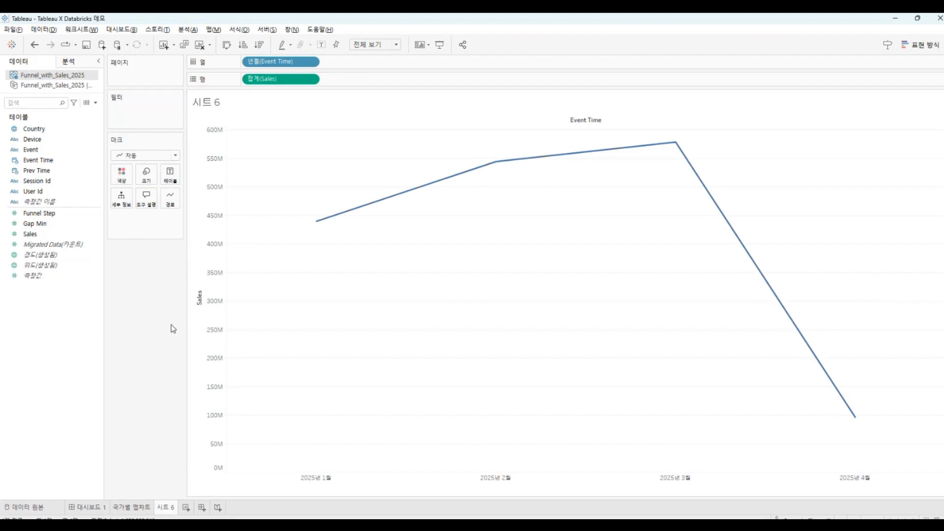
- Change the monthly sales chart's mark type to bars (막대) and colour the bars green
{"action": "left_click", "coordinate": [145, 178]}
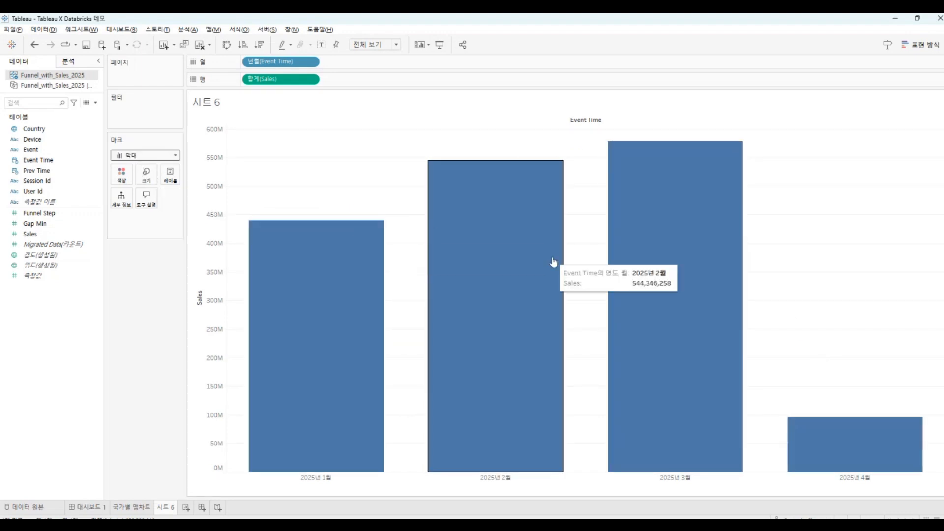
{"action": "left_click", "coordinate": [119, 179]}
{"action": "left_click", "coordinate": [126, 251]}
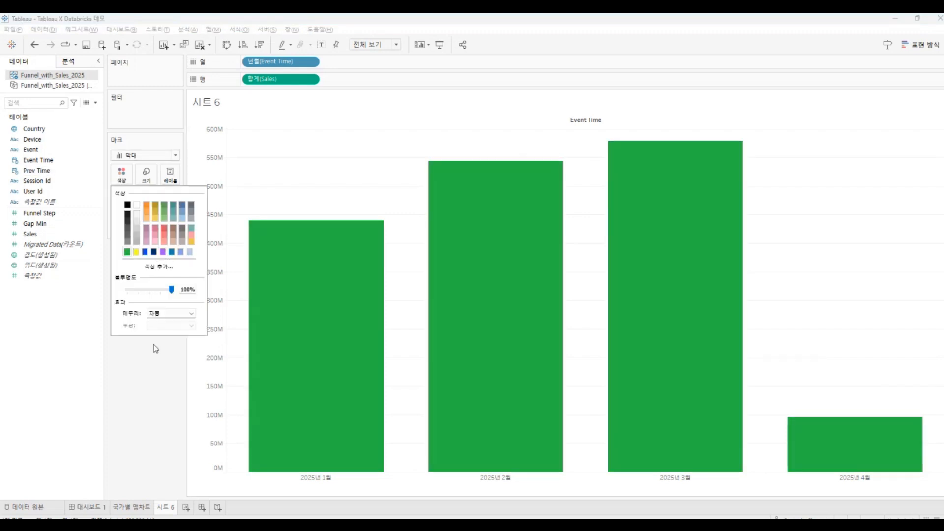
{"action": "left_click", "coordinate": [147, 367]}
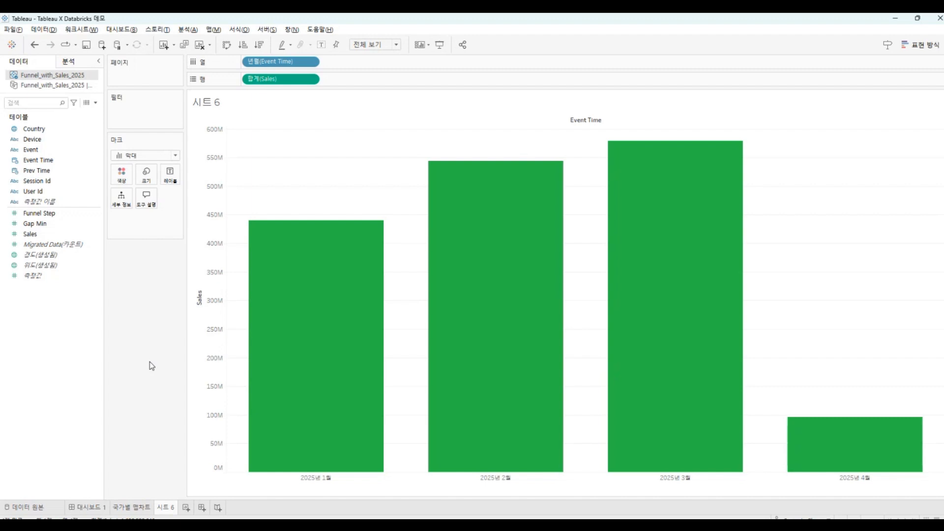
- Rename the monthly sales worksheet as "연월별 매출 트렌드"
{"action": "double_click", "coordinate": [168, 505]}
{"action": "type", "text": "ㅇ연월별 매출 트렌드"}
{"action": "key", "text": "Return"}
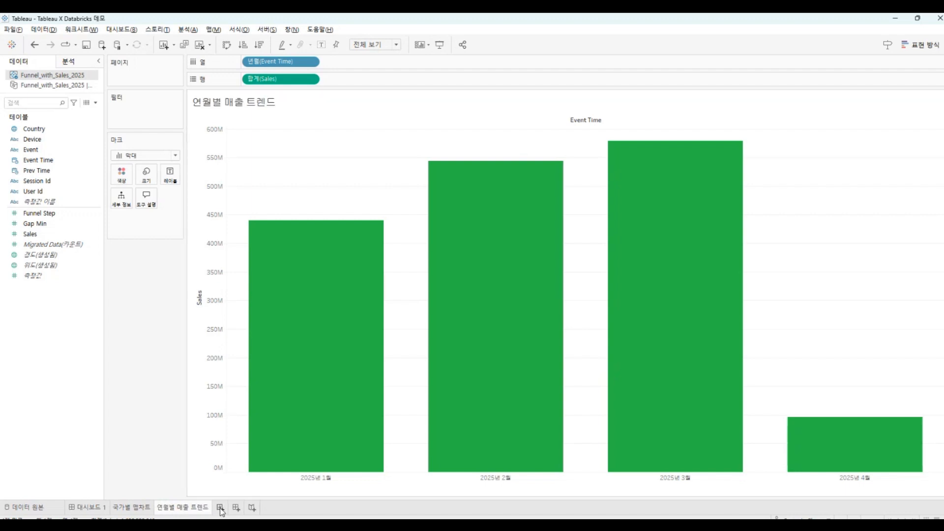
- Add another worksheet, select the Device and Sales fields together, and bring up the suggested chart types
{"action": "left_click", "coordinate": [220, 507]}
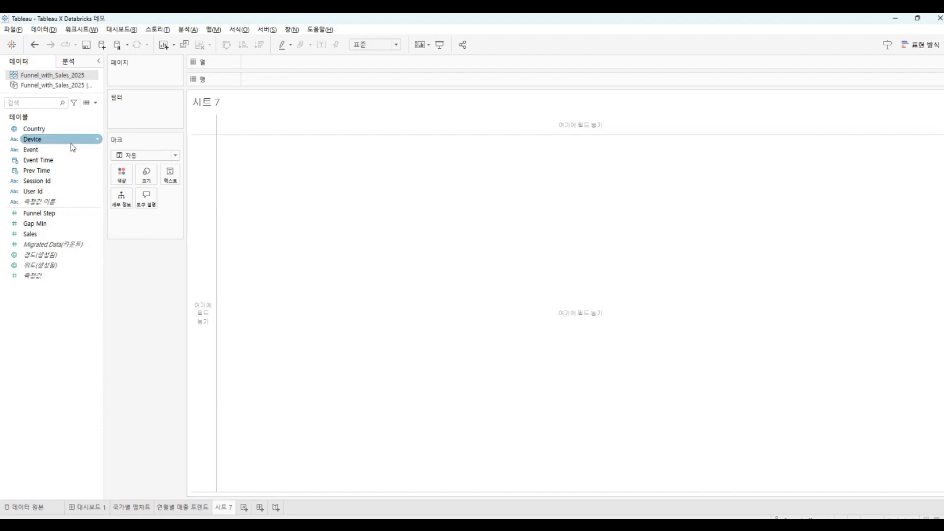
{"action": "left_click", "coordinate": [96, 171]}
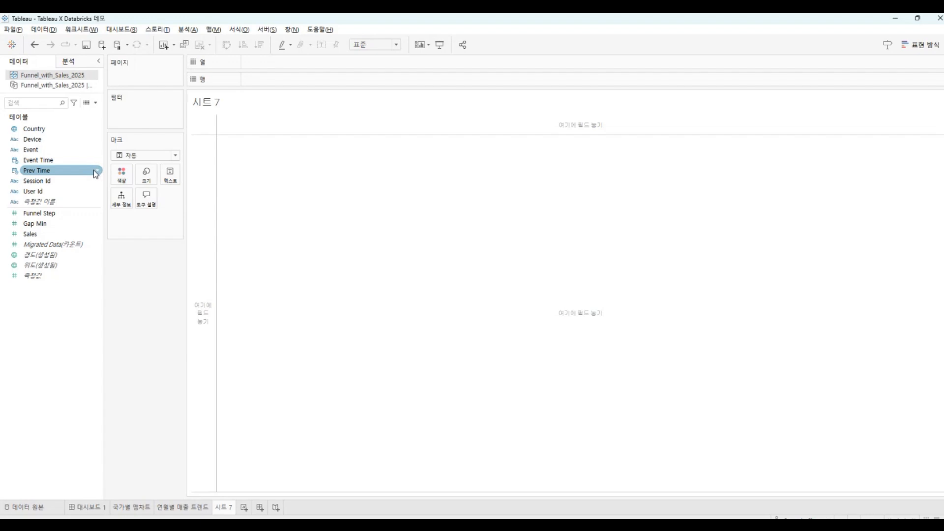
{"action": "left_click", "coordinate": [76, 143]}
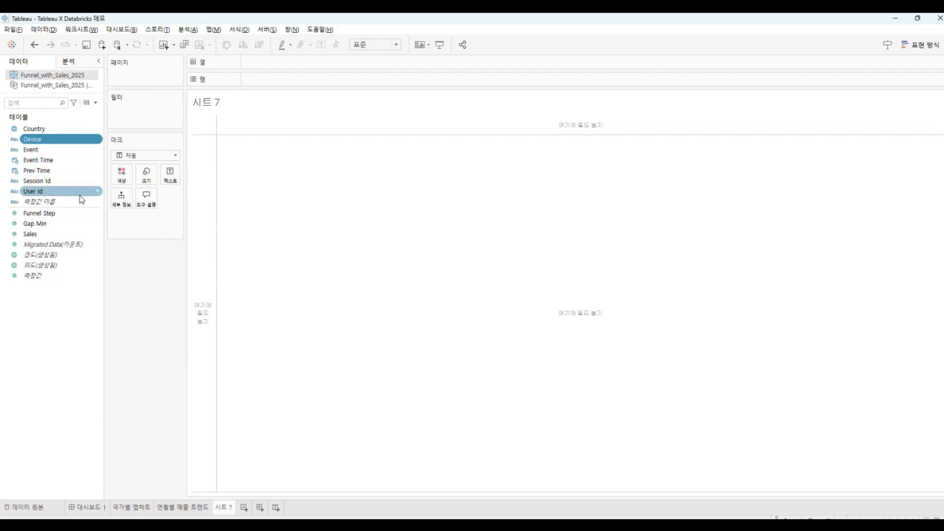
{"action": "left_click", "coordinate": [49, 234], "text": "ctrl"}
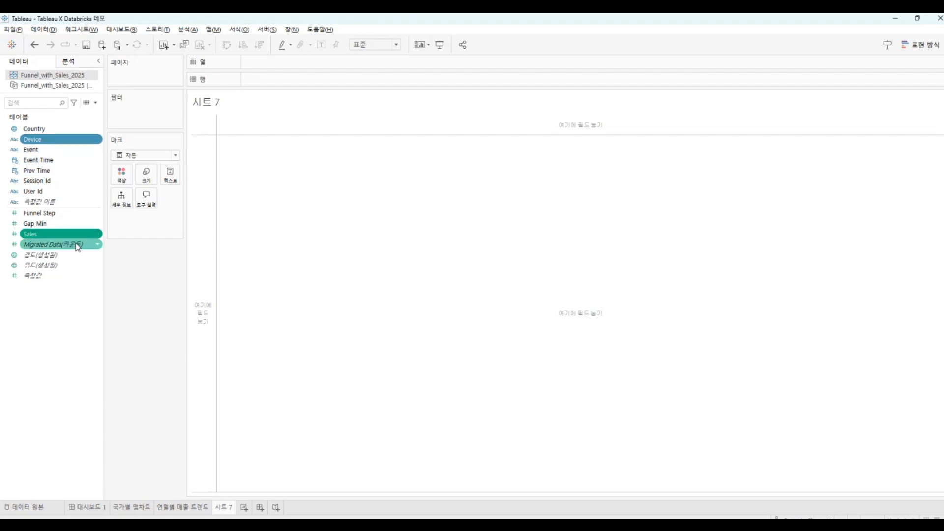
{"action": "left_click", "coordinate": [924, 52]}
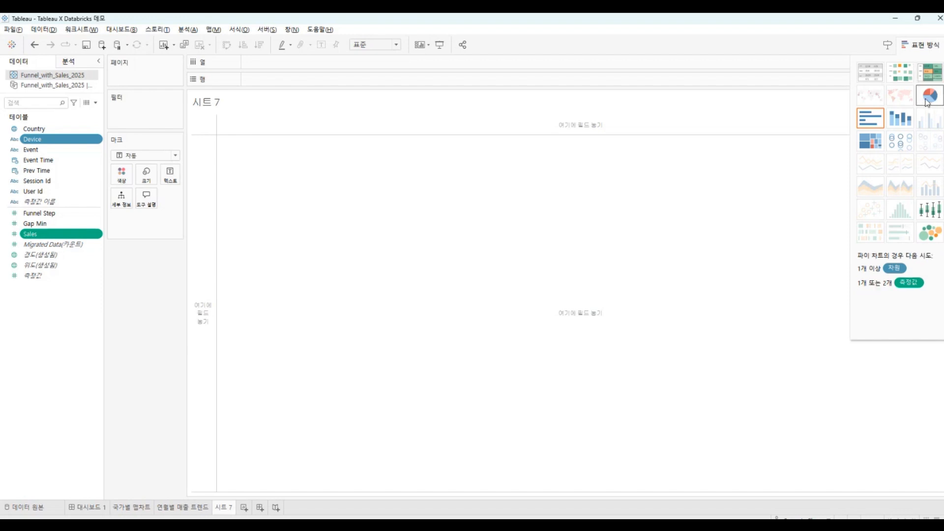
- Try the treemap, box plot, packed bubbles and stacked bar chart types for Sales by Device
{"action": "left_click", "coordinate": [870, 141]}
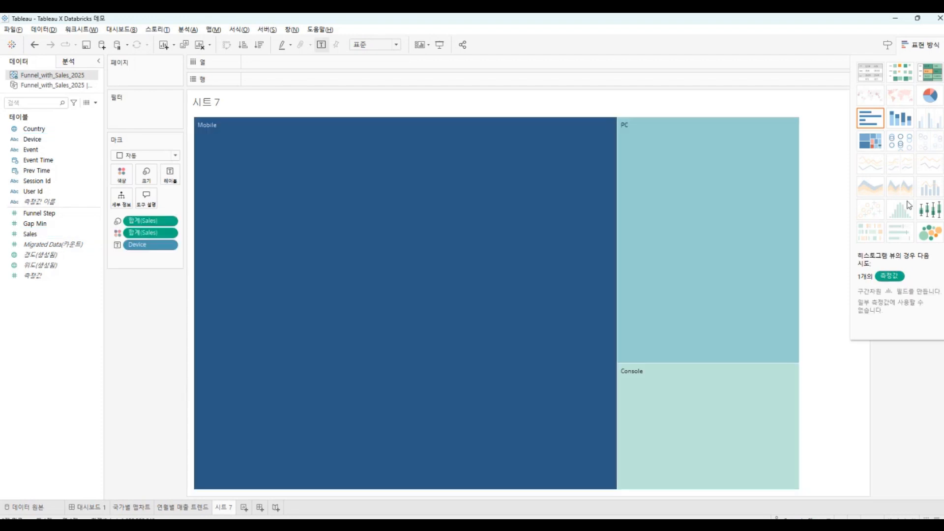
{"action": "left_click", "coordinate": [932, 212]}
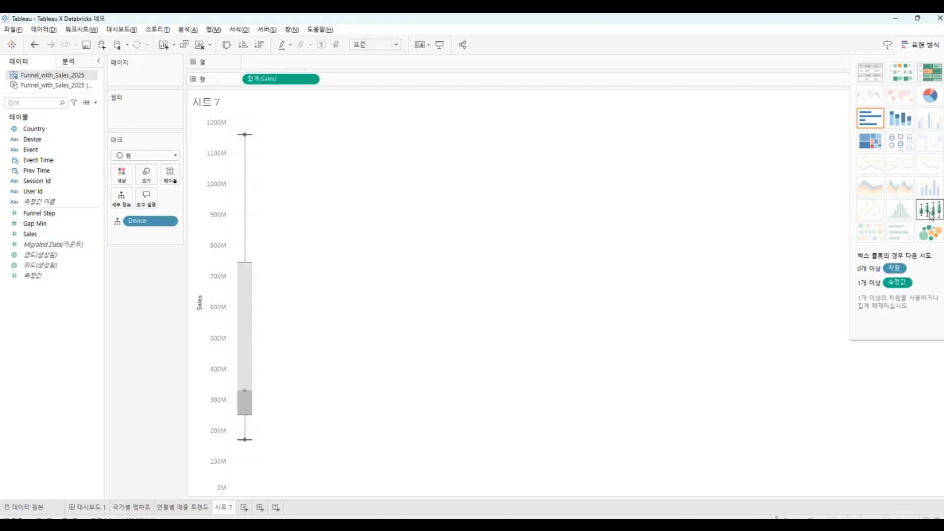
{"action": "left_click", "coordinate": [929, 236]}
{"action": "left_click", "coordinate": [902, 122]}
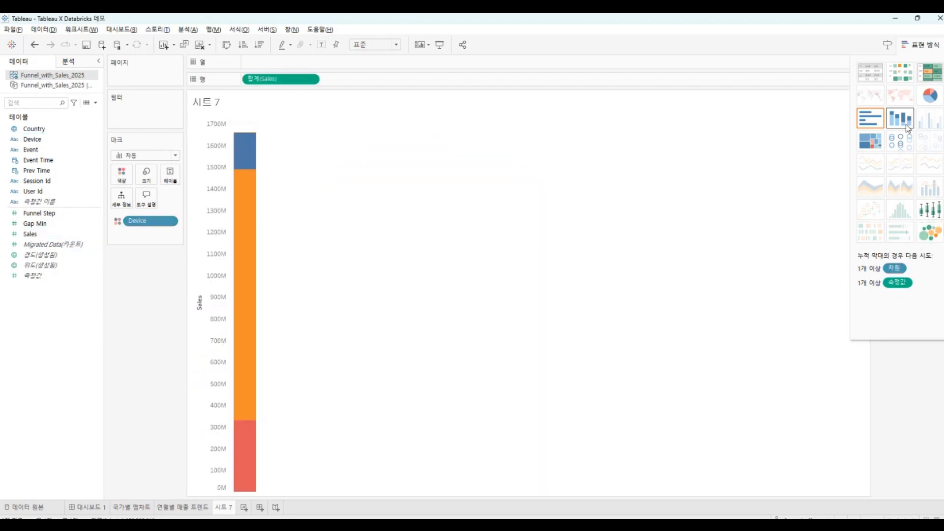
- Show Sales by Device as a pie chart and fit it to the entire view (전체 보기)
{"action": "left_click", "coordinate": [930, 96]}
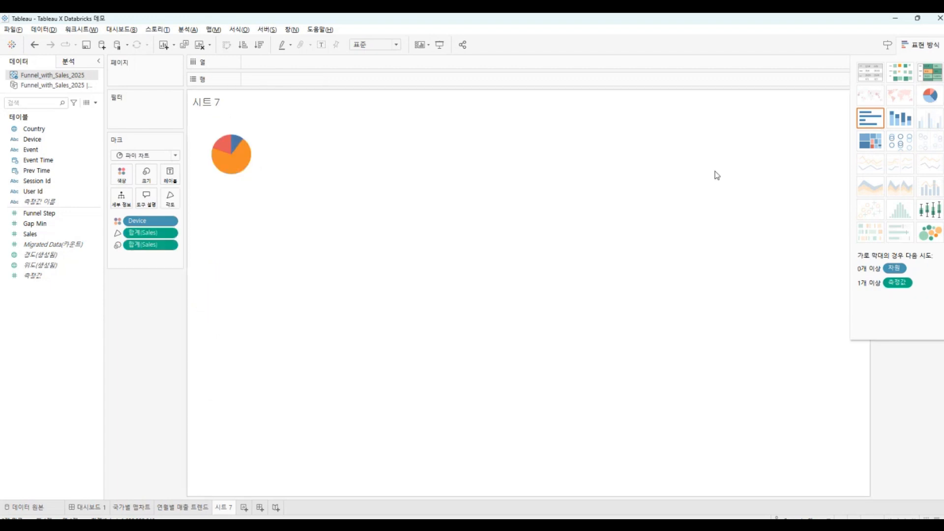
{"action": "left_click", "coordinate": [377, 81]}
{"action": "left_click", "coordinate": [922, 46]}
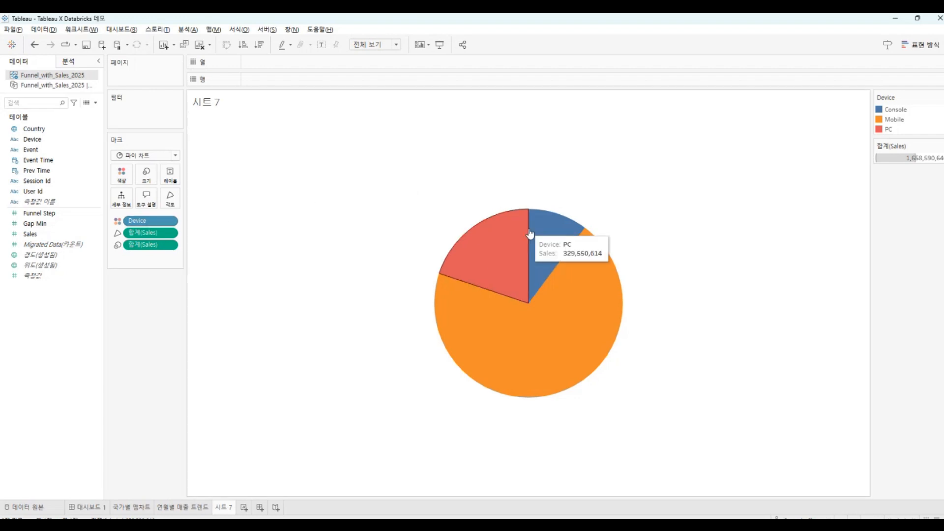
- Label the pie slices with the Device name and Sales as a percentage of the total
{"action": "left_click_drag", "start_coordinate": [127, 225], "coordinate": [169, 176]}
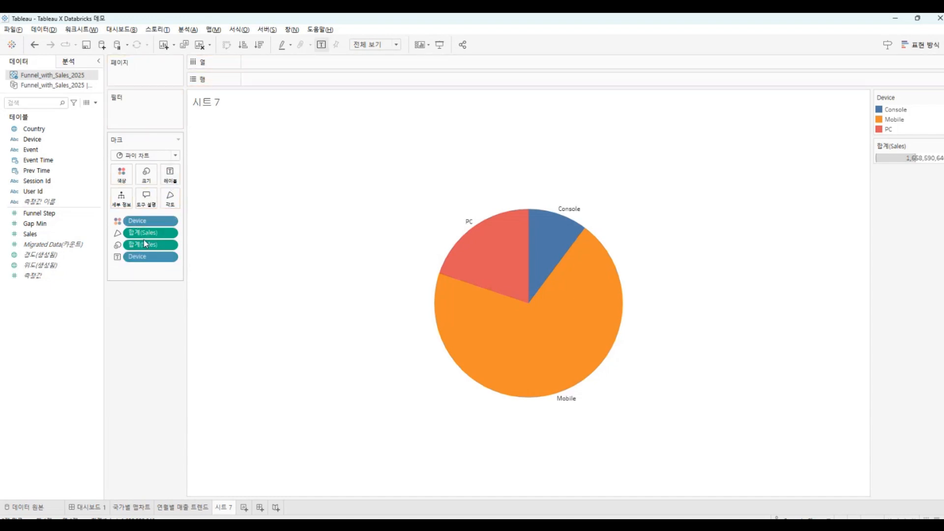
{"action": "left_click_drag", "start_coordinate": [147, 239], "coordinate": [172, 176]}
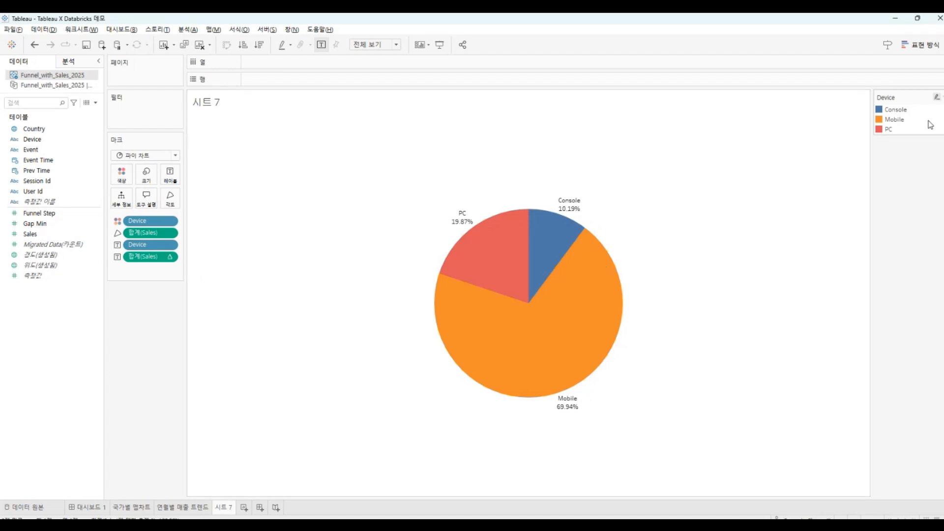
- Edit the Device colours, setting Mobile to yellow, Console to pink and PC to green
{"action": "left_click", "coordinate": [936, 96]}
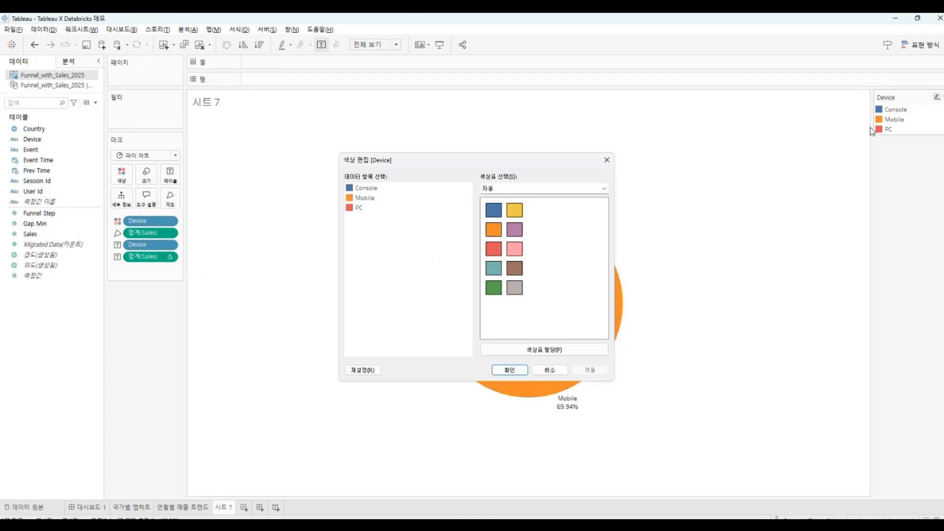
{"action": "left_click", "coordinate": [364, 202]}
{"action": "left_click", "coordinate": [512, 211]}
{"action": "left_click", "coordinate": [386, 189]}
{"action": "left_click", "coordinate": [512, 248]}
{"action": "left_click", "coordinate": [358, 208]}
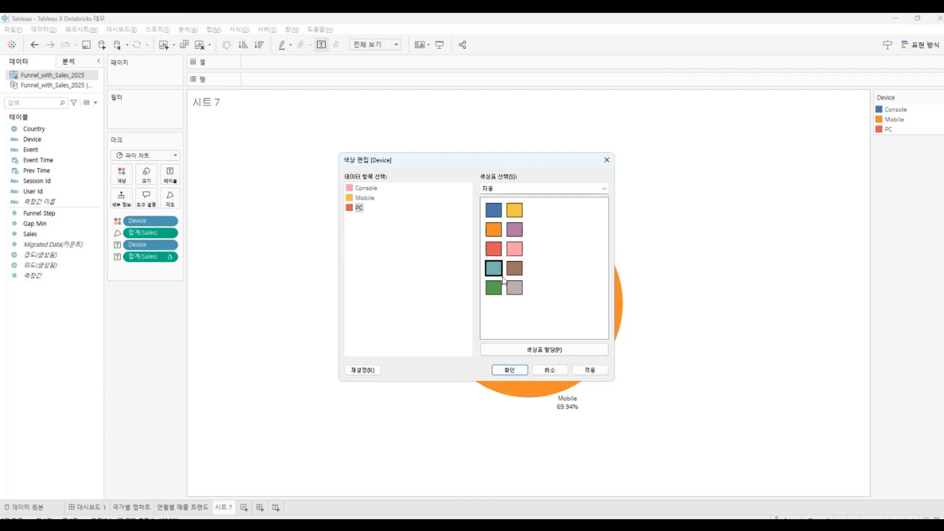
{"action": "left_click", "coordinate": [494, 288]}
{"action": "left_click", "coordinate": [510, 370]}
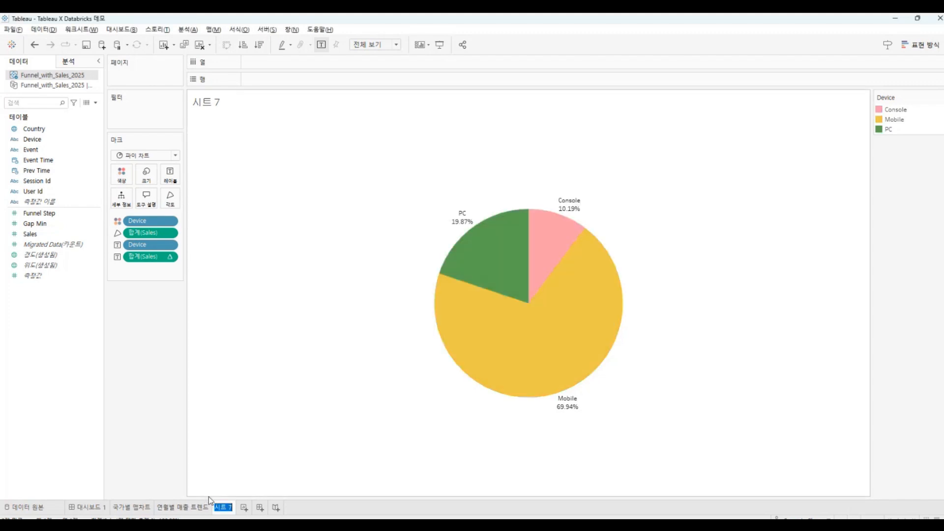
- Rename the pie chart worksheet as 디바이스별 매출 비중
{"action": "type", "text": "별 매출 비중"}
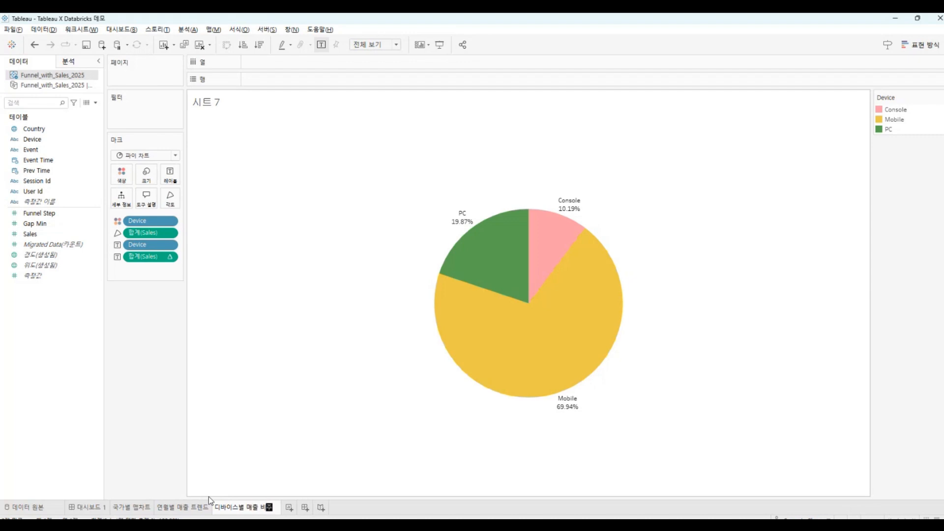
{"action": "key", "text": "Return"}
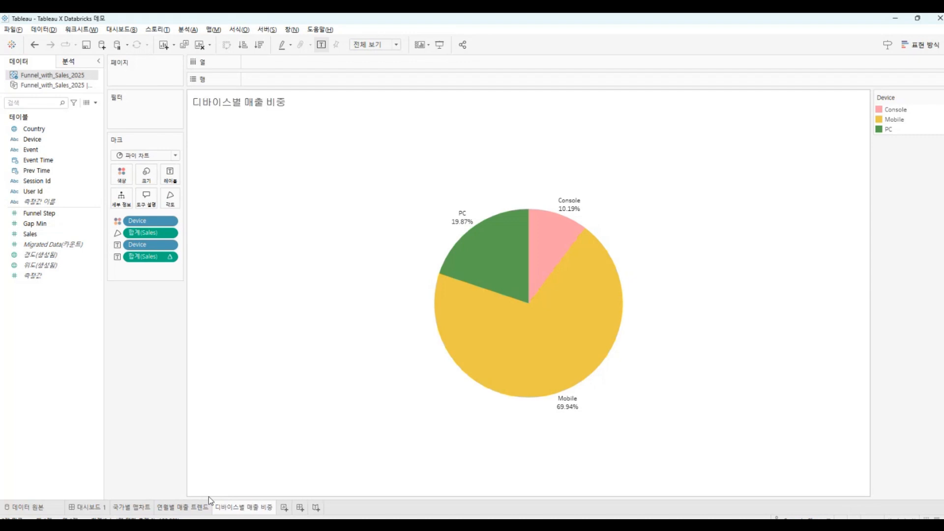
- Create a new worksheet and add Funnel Step as a discrete row dimension
{"action": "left_click", "coordinate": [284, 508]}
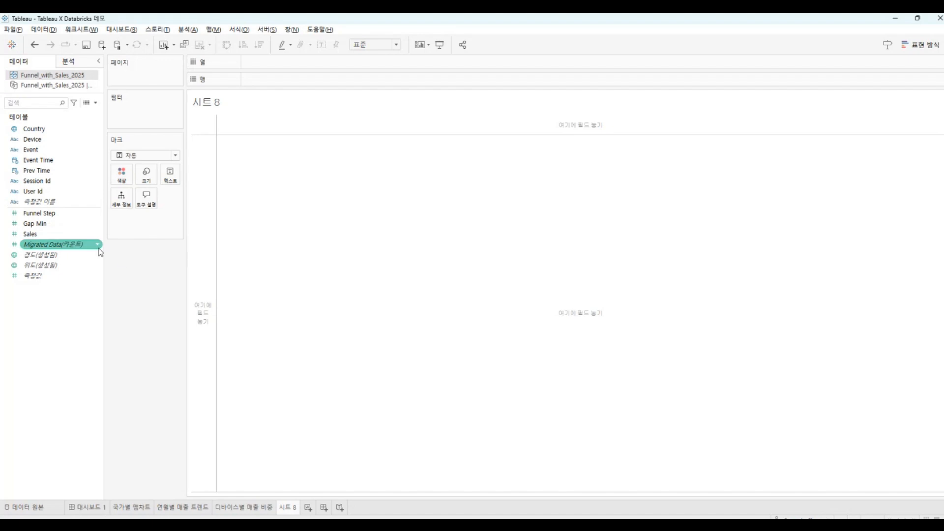
{"action": "left_click", "coordinate": [68, 218]}
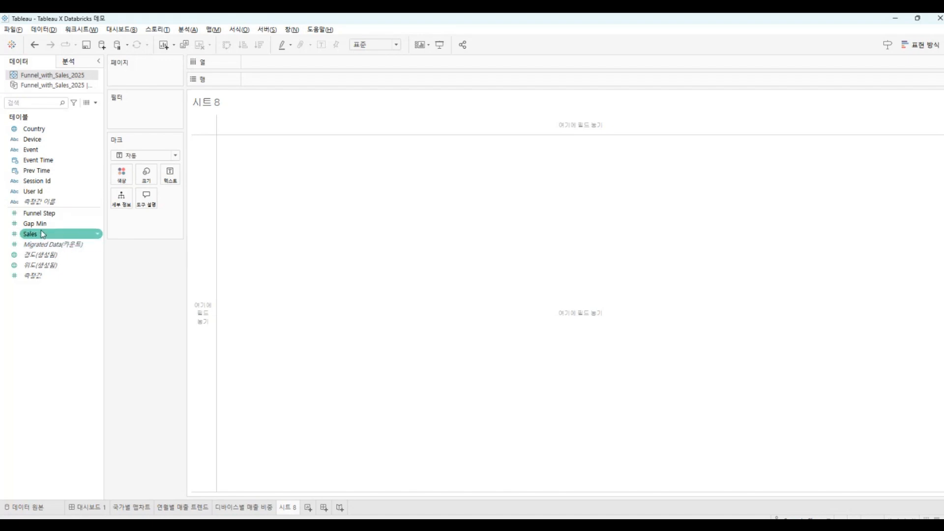
{"action": "left_click_drag", "start_coordinate": [48, 215], "coordinate": [268, 77]}
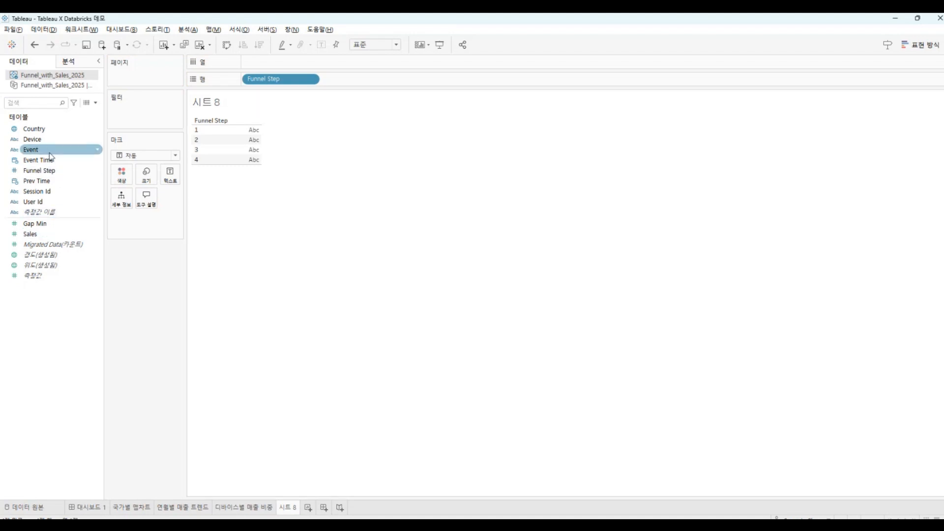
- Add the distinct count of Session Id as columns and fit the bar chart to the entire view (전체 보기)
{"action": "left_click_drag", "start_coordinate": [38, 191], "coordinate": [281, 64]}
{"action": "left_click", "coordinate": [448, 282]}
{"action": "left_click", "coordinate": [493, 316]}
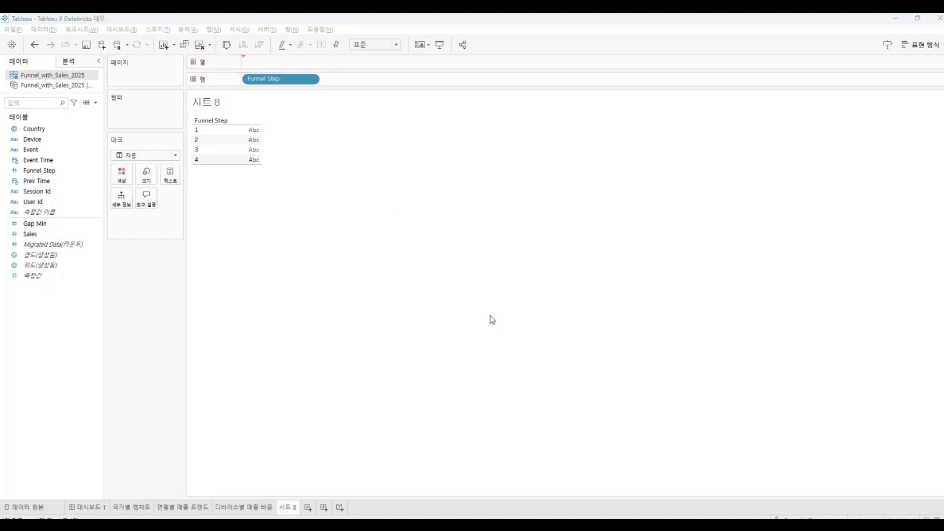
{"action": "left_click", "coordinate": [386, 46]}
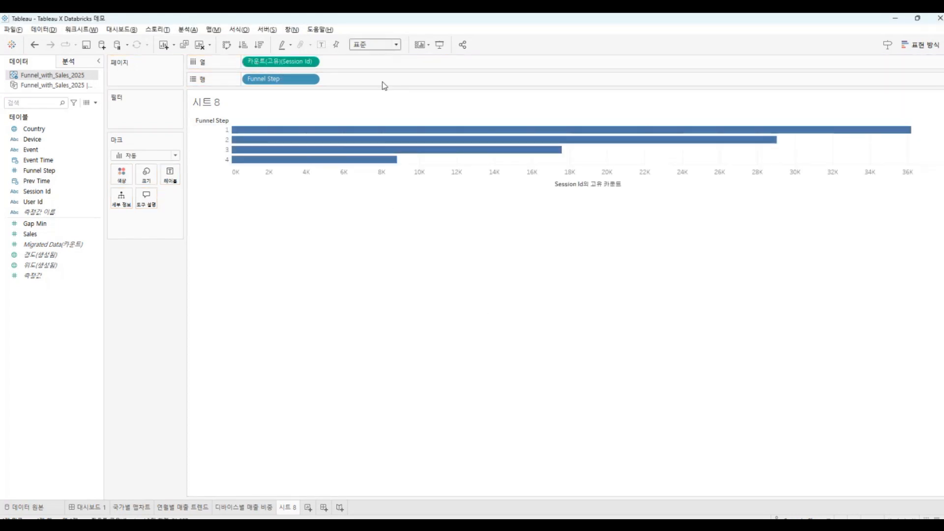
{"action": "left_click", "coordinate": [381, 85]}
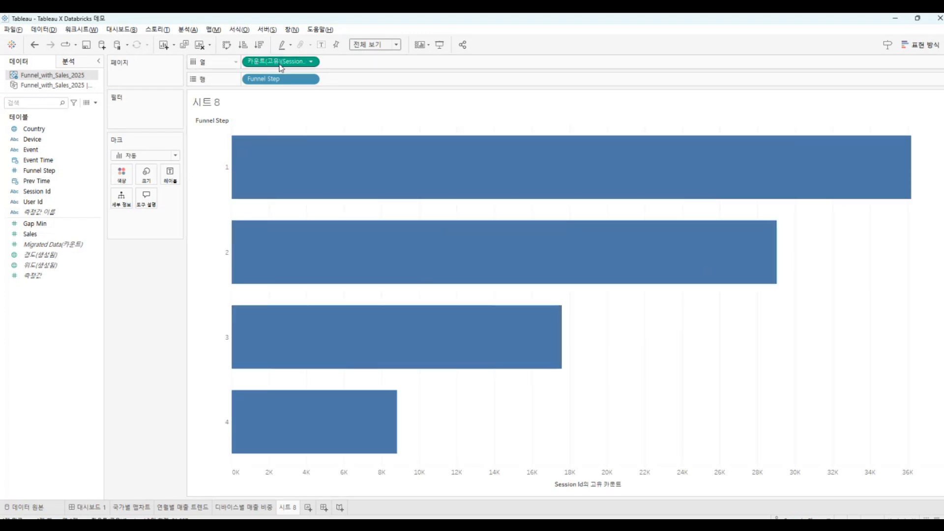
- Duplicate the distinct Session Id count on the columns and reverse the axis of the first copy
{"action": "left_click_drag", "start_coordinate": [275, 65], "coordinate": [359, 64]}
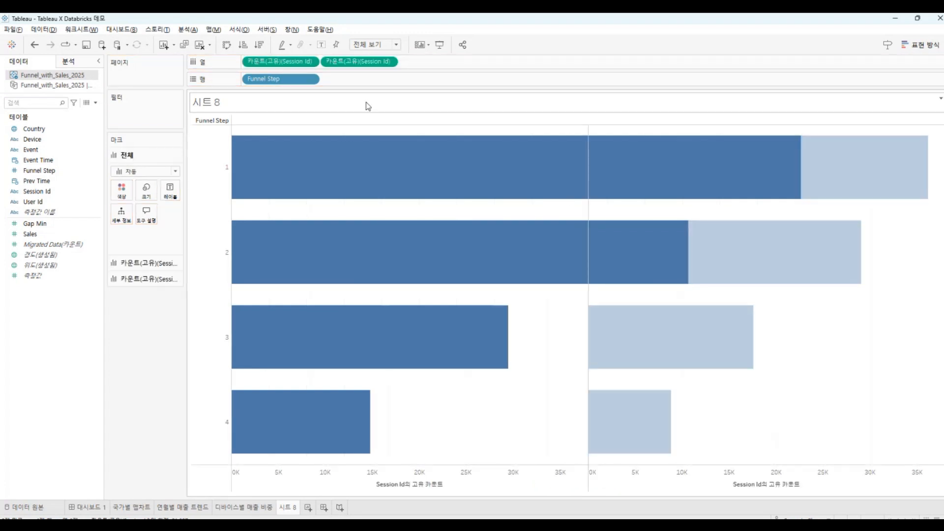
{"action": "left_click", "coordinate": [439, 474]}
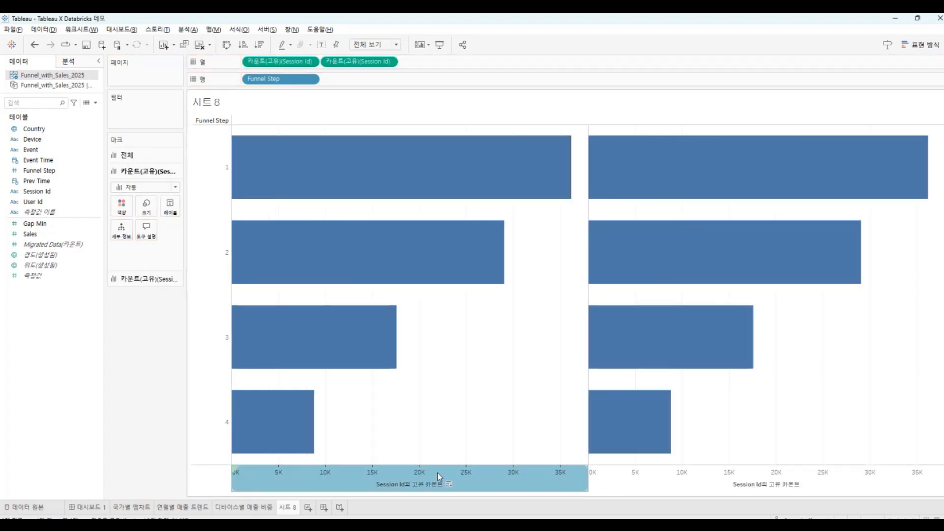
{"action": "left_click", "coordinate": [452, 383]}
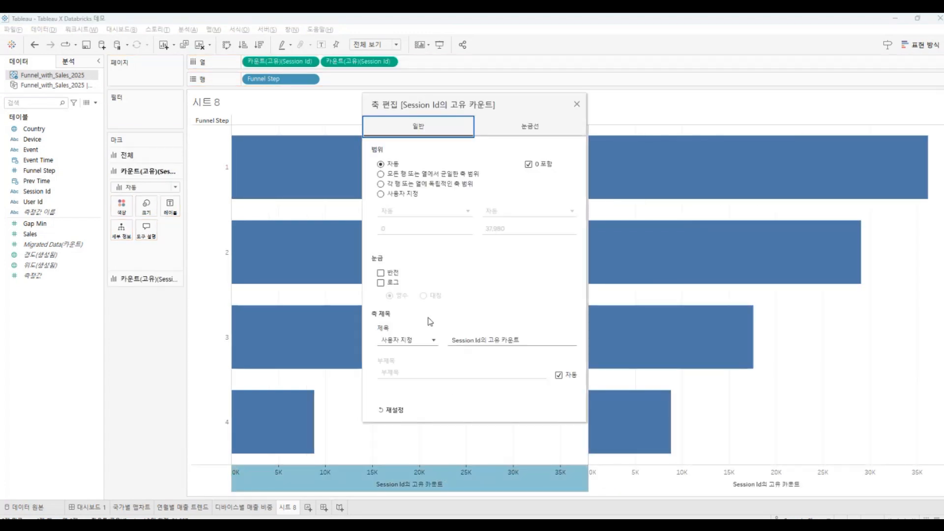
{"action": "left_click", "coordinate": [381, 273]}
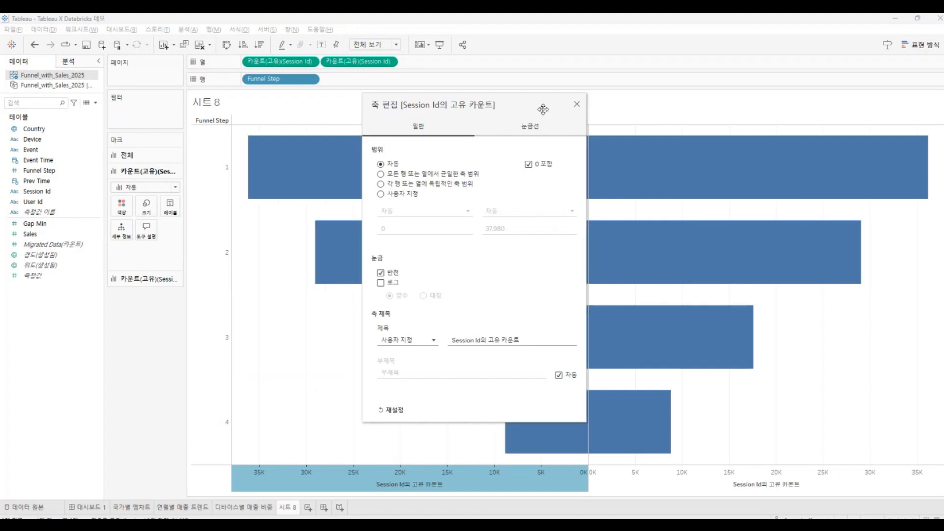
{"action": "left_click", "coordinate": [580, 106]}
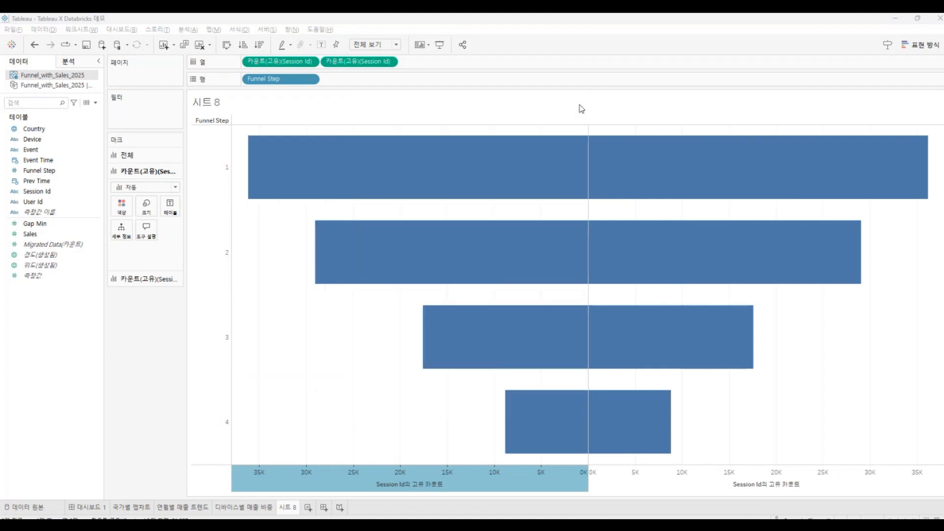
- Change all marks to the area (영역) type and hide the Funnel Step header and the Session Id axes
{"action": "left_click", "coordinate": [158, 160]}
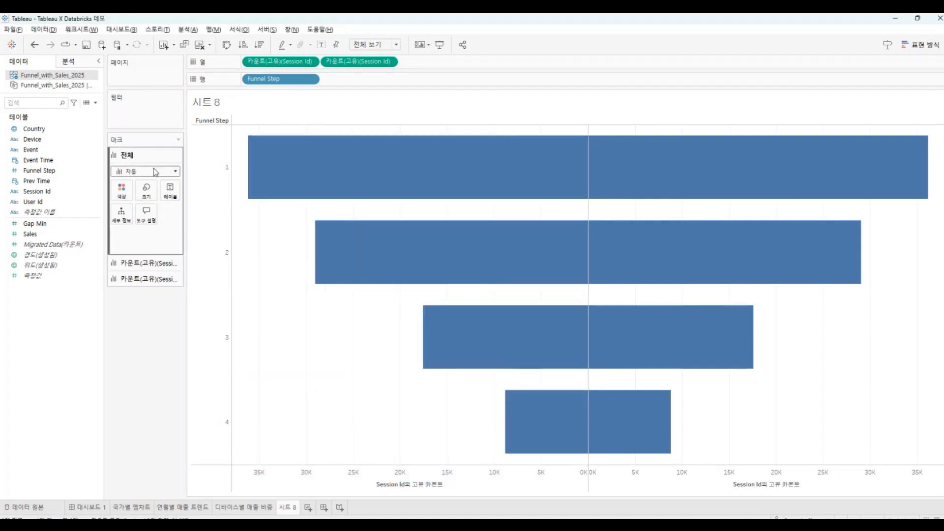
{"action": "left_click", "coordinate": [154, 219]}
{"action": "left_click", "coordinate": [209, 285]}
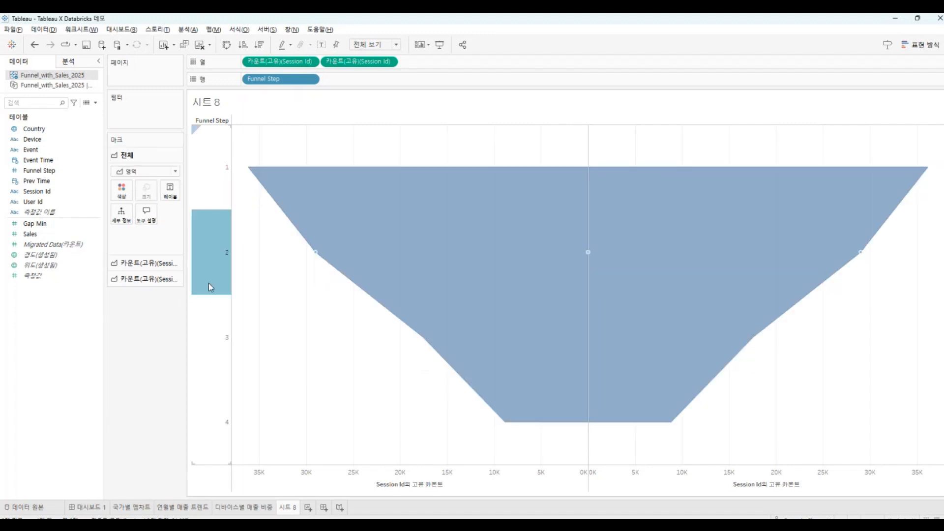
{"action": "left_click", "coordinate": [261, 477]}
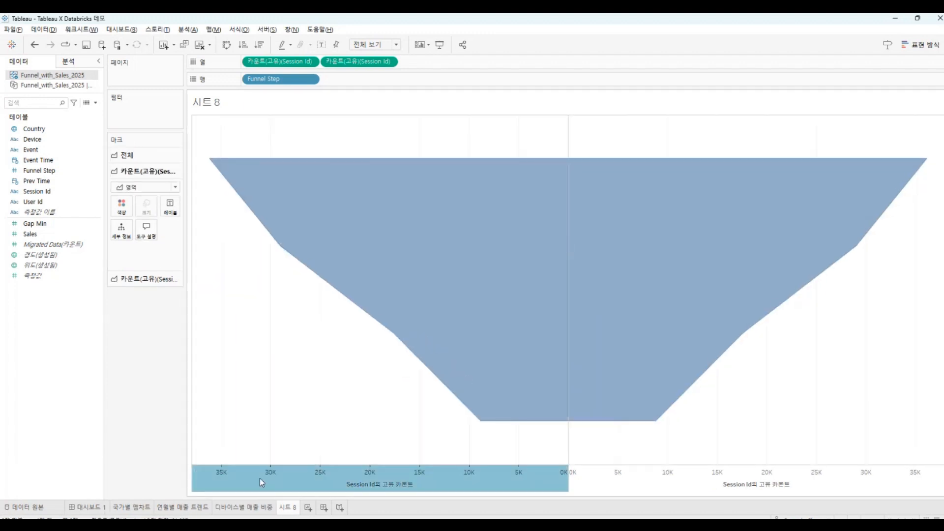
{"action": "key", "text": "Delete"}
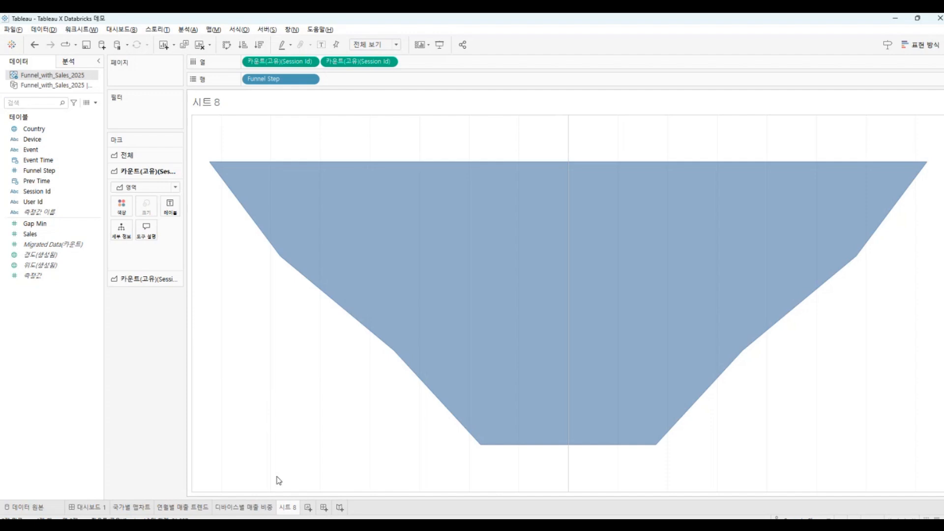
- Rename the funnel worksheet as 퍼널별 세션 아이디
{"action": "double_click", "coordinate": [288, 506]}
{"action": "type", "text": "퍼널별 세션 아이디"}
{"action": "key", "text": "Return"}
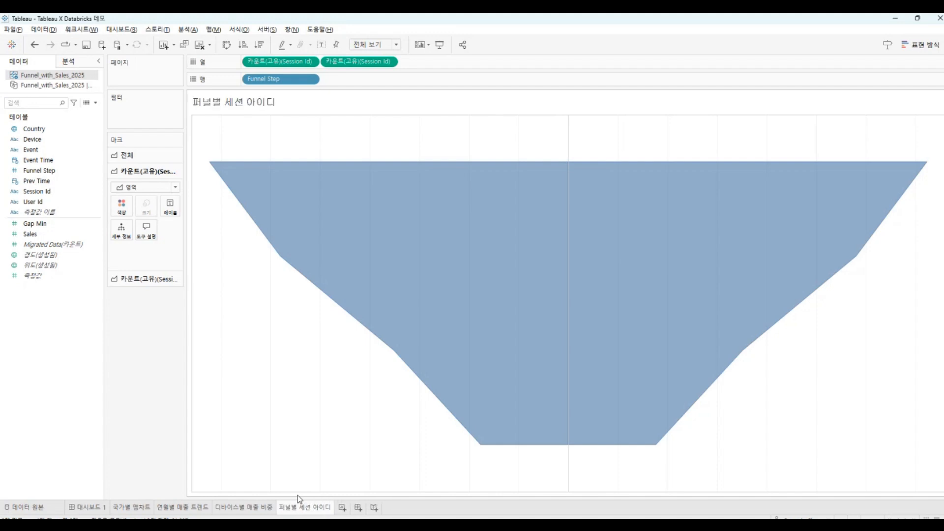
- Set the colour of all funnel marks to light green
{"action": "left_click", "coordinate": [156, 170]}
{"action": "left_click", "coordinate": [121, 190]}
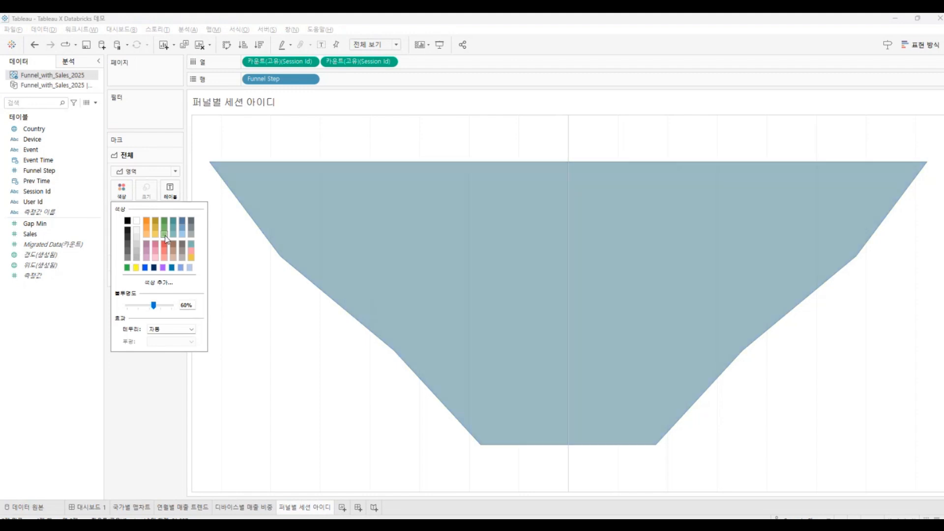
{"action": "left_click", "coordinate": [164, 232]}
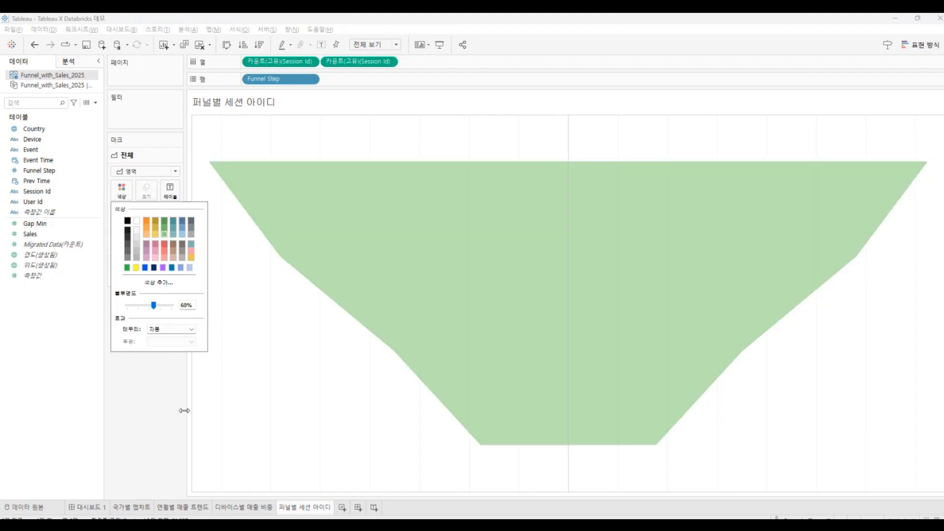
- Create a new dashboard sized PowerPoint (1600 x 900) and paste the background with the teal header band into it
{"action": "left_click", "coordinate": [104, 507]}
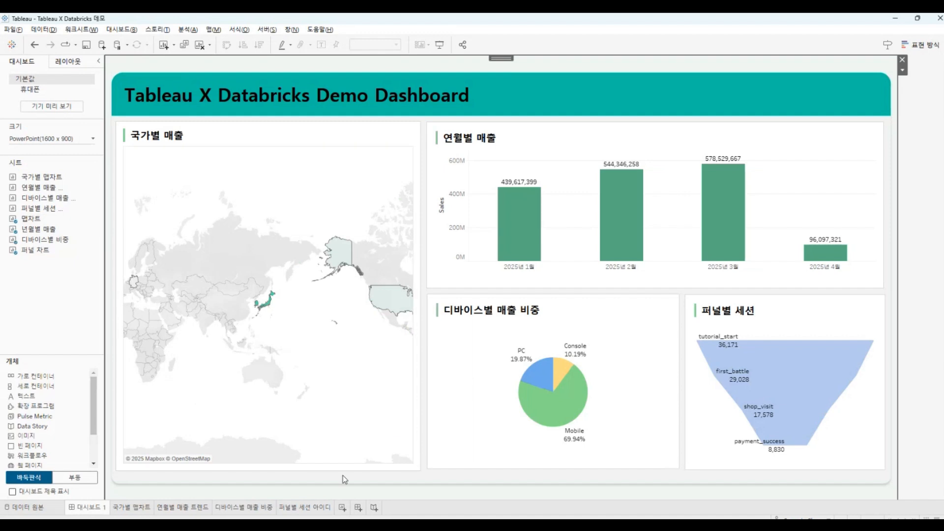
{"action": "left_click", "coordinate": [357, 507]}
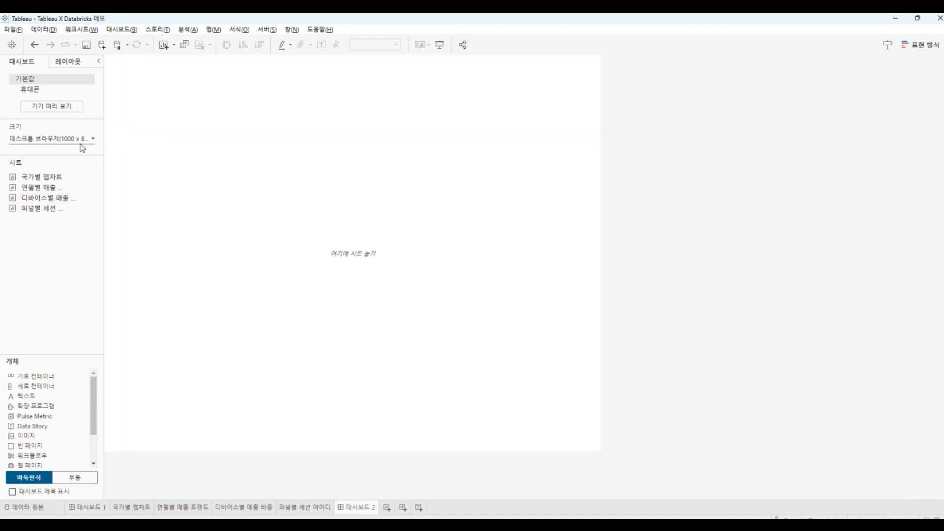
{"action": "left_click", "coordinate": [79, 138]}
{"action": "left_click", "coordinate": [52, 196]}
{"action": "left_click", "coordinate": [51, 196]}
{"action": "left_click", "coordinate": [52, 196]}
{"action": "left_click", "coordinate": [52, 196]}
{"action": "left_click", "coordinate": [52, 196]}
{"action": "left_click", "coordinate": [52, 196]}
{"action": "left_click", "coordinate": [97, 196]}
{"action": "left_click", "coordinate": [63, 235]}
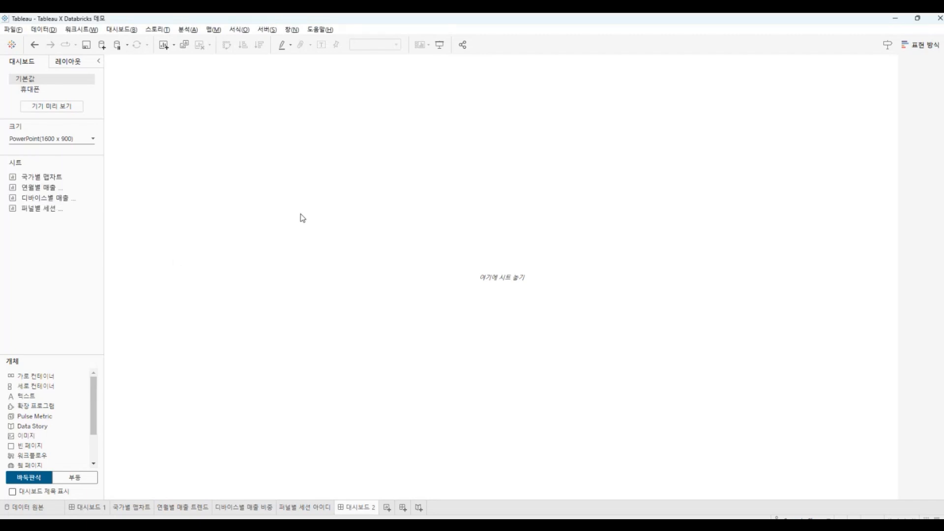
{"action": "key", "text": "ctrl+v"}
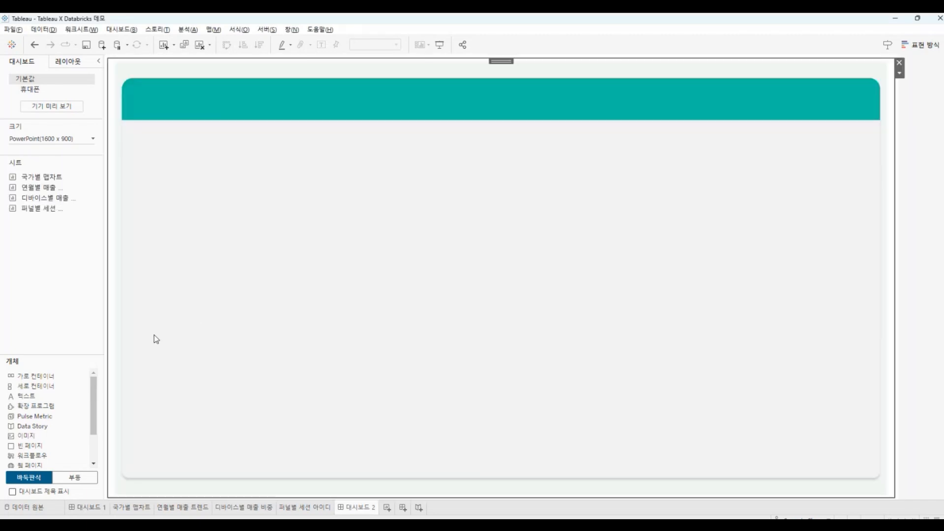
- Place the 국가별 맵차트 sheet floating below the teal header on the dashboard and remove its Sales legend
{"action": "left_click_drag", "start_coordinate": [59, 179], "coordinate": [151, 142]}
{"action": "left_click_drag", "start_coordinate": [416, 290], "coordinate": [336, 453]}
{"action": "left_click_drag", "start_coordinate": [371, 269], "coordinate": [370, 268]}
{"action": "left_click", "coordinate": [457, 156]}
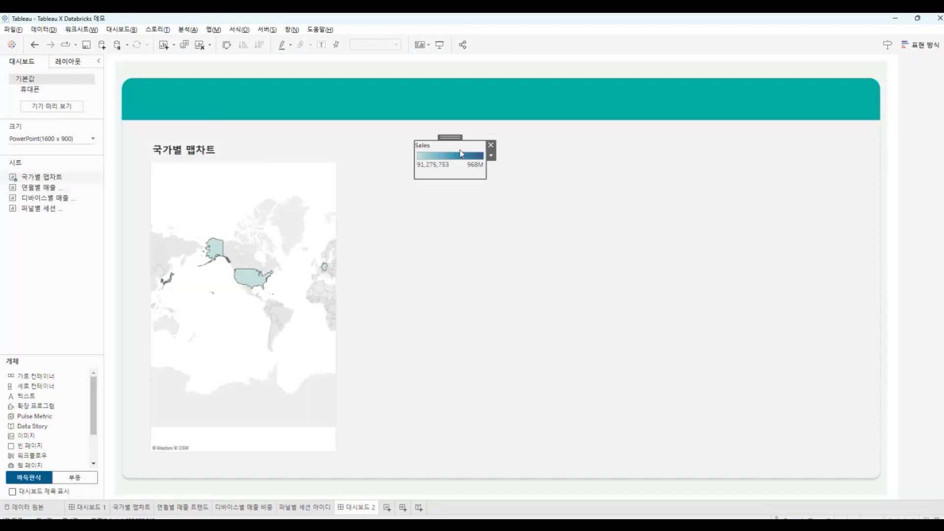
{"action": "left_click", "coordinate": [491, 145]}
- Widen the map chart and move it closer to the upper-left corner of the grey background area
{"action": "left_click", "coordinate": [222, 153]}
{"action": "left_click_drag", "start_coordinate": [336, 219], "coordinate": [401, 228]}
{"action": "left_click_drag", "start_coordinate": [271, 137], "coordinate": [255, 130]}
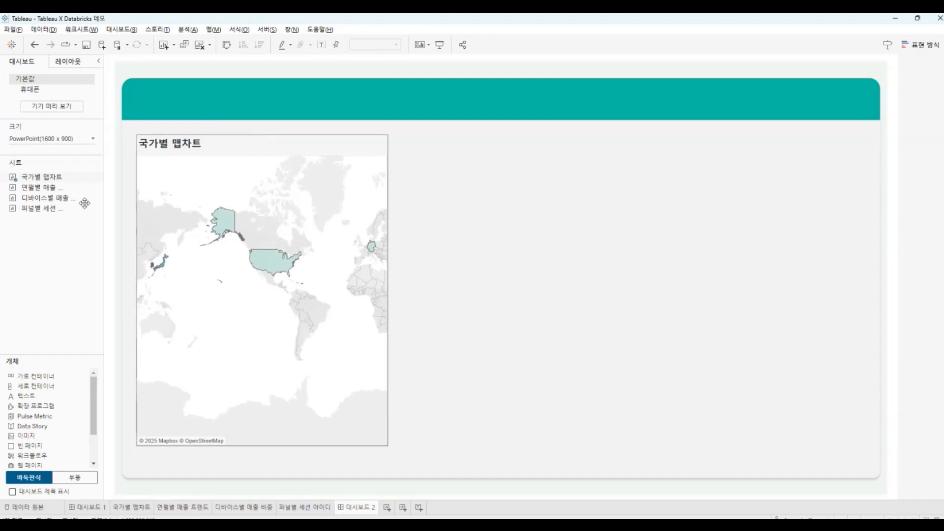
- Place 연월별 매출 트렌드 beside the map with 디바이스별 매출 비중 beneath it, and align the map's bottom edge with the pie chart
{"action": "left_click_drag", "start_coordinate": [41, 187], "coordinate": [420, 164]}
{"action": "left_click_drag", "start_coordinate": [667, 279], "coordinate": [864, 295]}
{"action": "left_click_drag", "start_coordinate": [42, 198], "coordinate": [396, 305]}
{"action": "left_click", "coordinate": [305, 440]}
{"action": "left_click", "coordinate": [312, 448]}
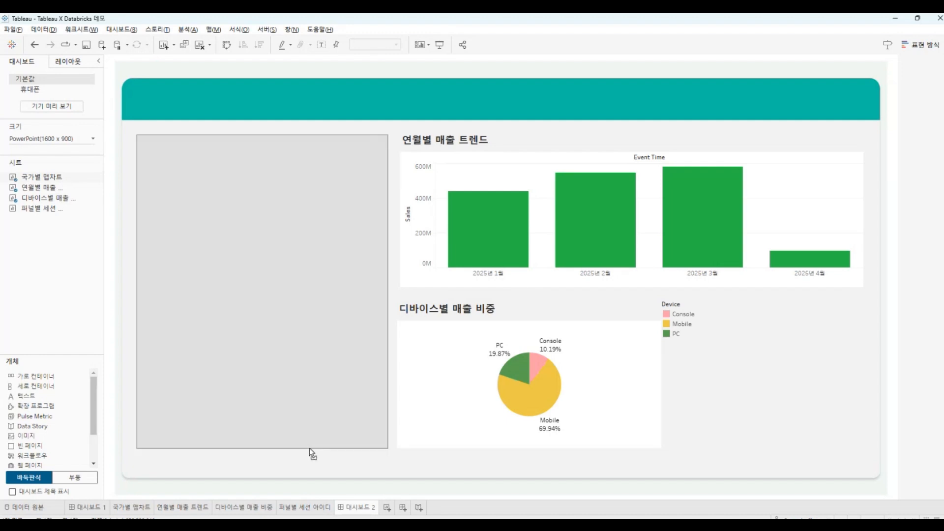
- Place the 퍼널별 세션 아이디 sheet beside the pie chart, fit it inside the background, and move the Device legend onto the pie chart
{"action": "left_click_drag", "start_coordinate": [42, 208], "coordinate": [688, 336]}
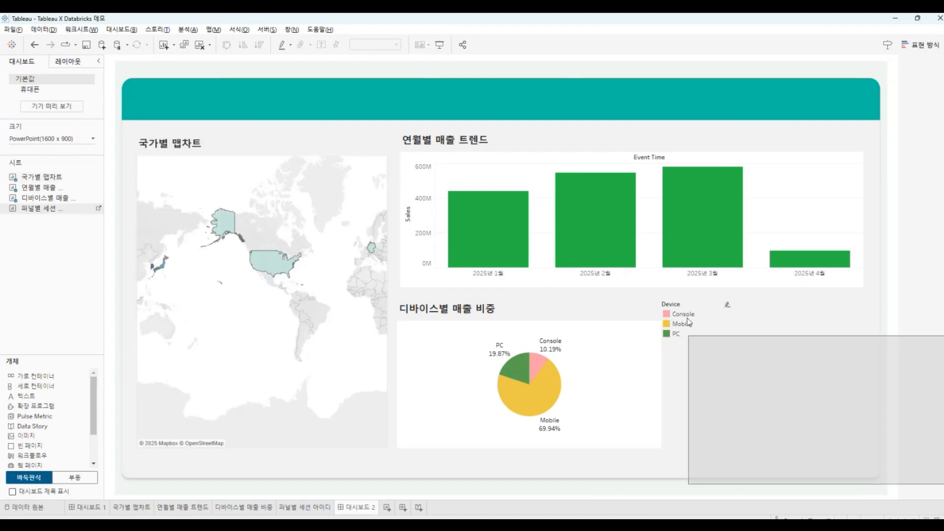
{"action": "left_click", "coordinate": [704, 310]}
{"action": "left_click_drag", "start_coordinate": [701, 298], "coordinate": [614, 325]}
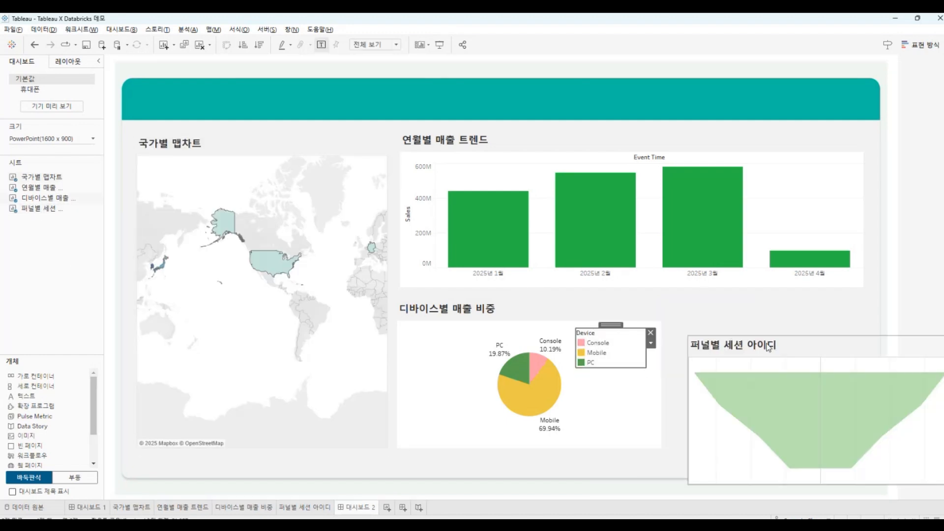
{"action": "left_click", "coordinate": [800, 352]}
{"action": "left_click_drag", "start_coordinate": [824, 331], "coordinate": [807, 297]}
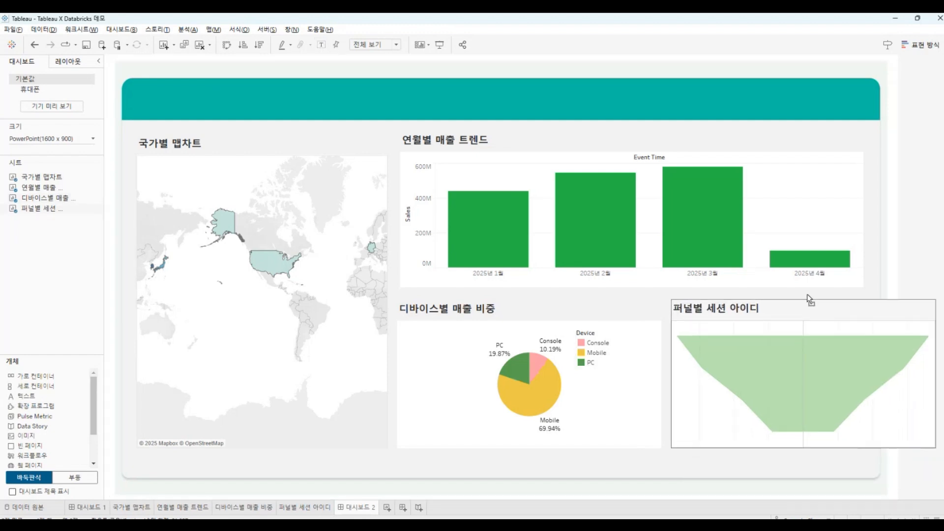
{"action": "left_click_drag", "start_coordinate": [934, 389], "coordinate": [865, 395]}
{"action": "left_click_drag", "start_coordinate": [770, 295], "coordinate": [771, 298]}
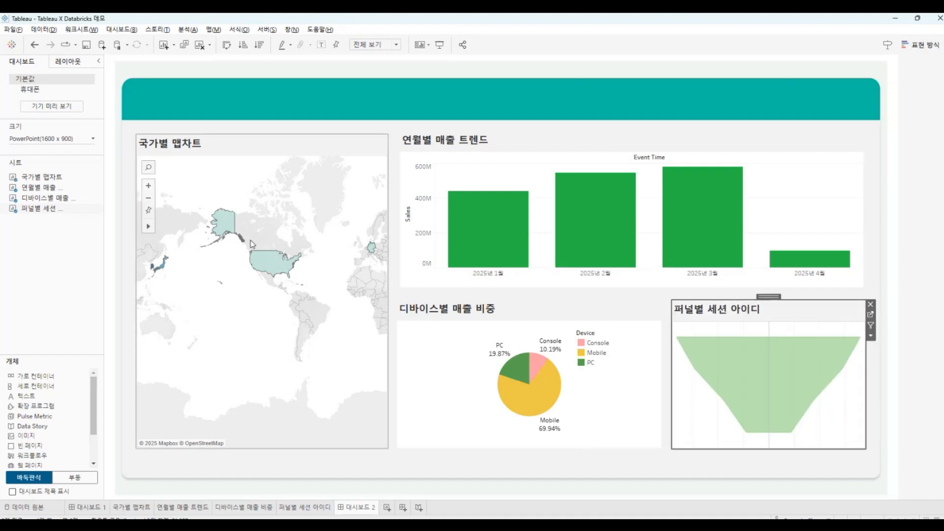
- Use the map chart as a dashboard filter and filter the other charts by the United States, followed by Germany (DE)
{"action": "left_click", "coordinate": [316, 213]}
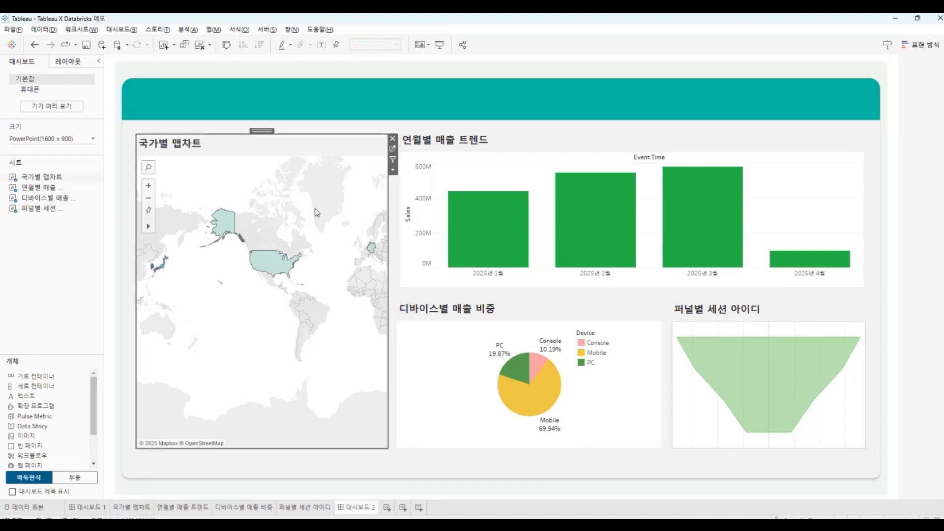
{"action": "left_click", "coordinate": [393, 160]}
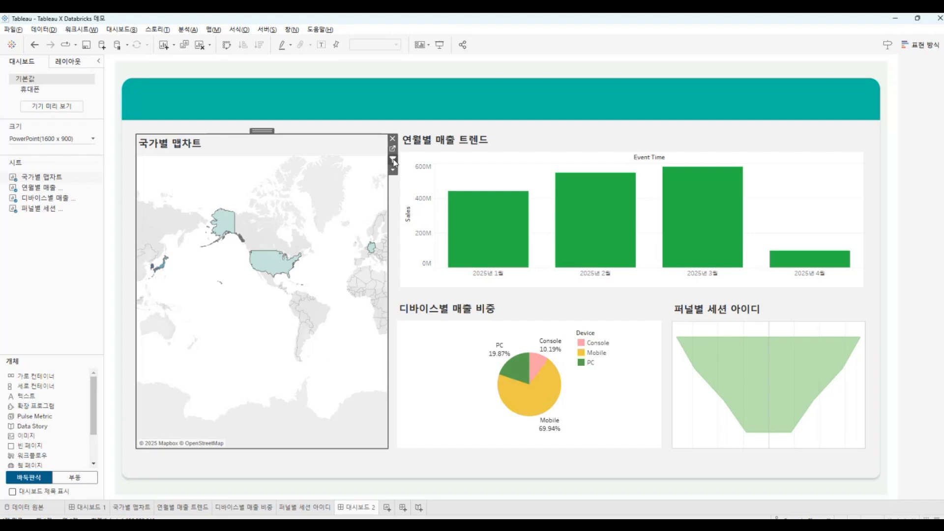
{"action": "left_click", "coordinate": [282, 263]}
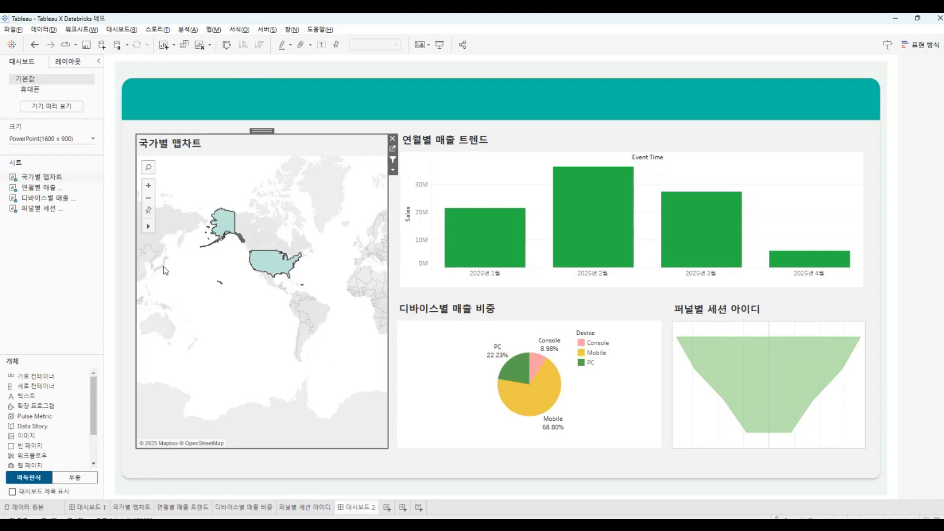
{"action": "left_click", "coordinate": [371, 249]}
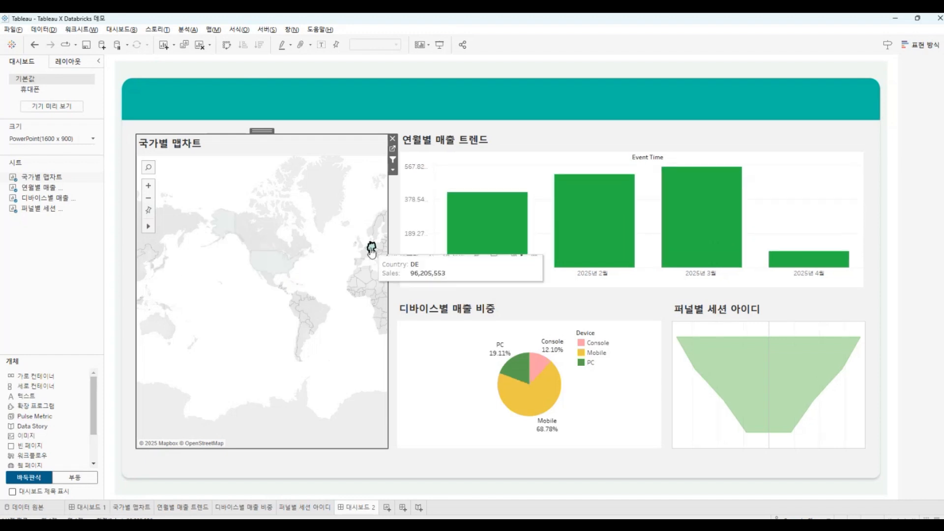
- Filter the dashboard charts from the map by the United States, South Korea (KR) and the United States again, and clear the selection
{"action": "left_click", "coordinate": [277, 264]}
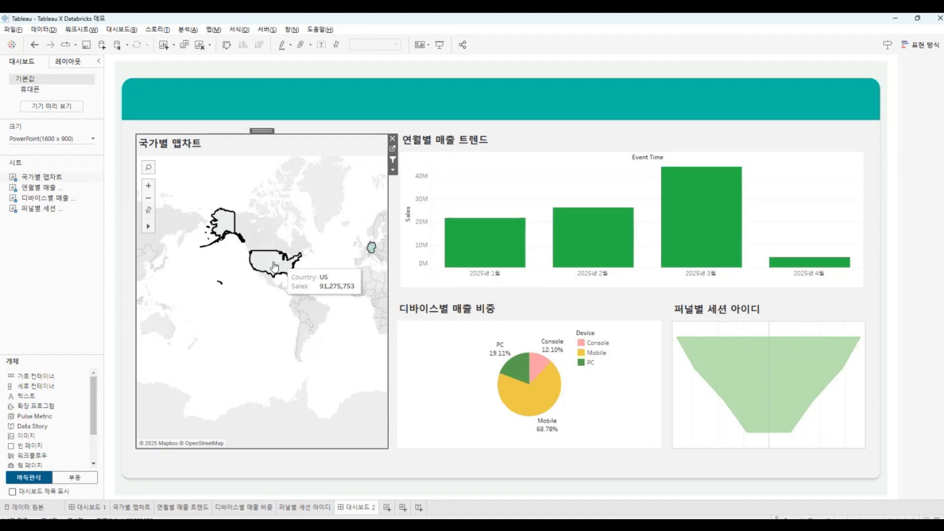
{"action": "left_click", "coordinate": [153, 269]}
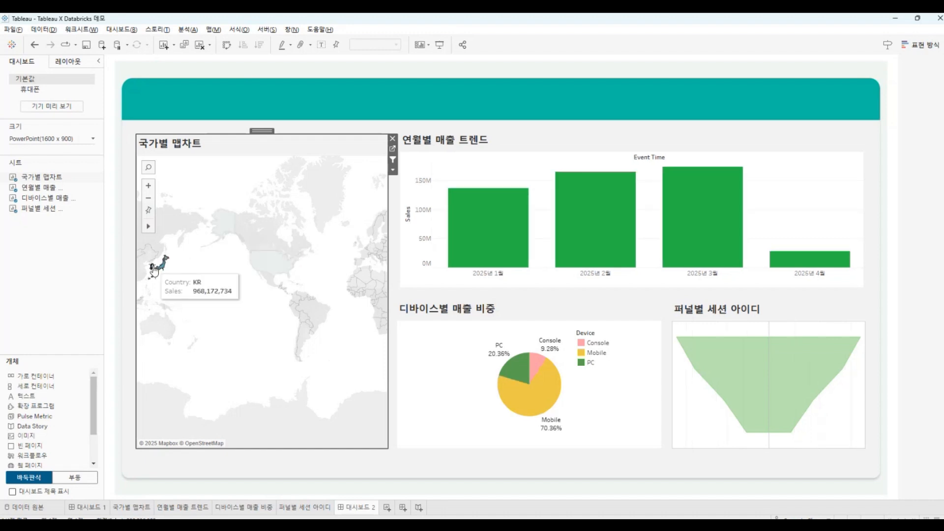
{"action": "left_click", "coordinate": [224, 237]}
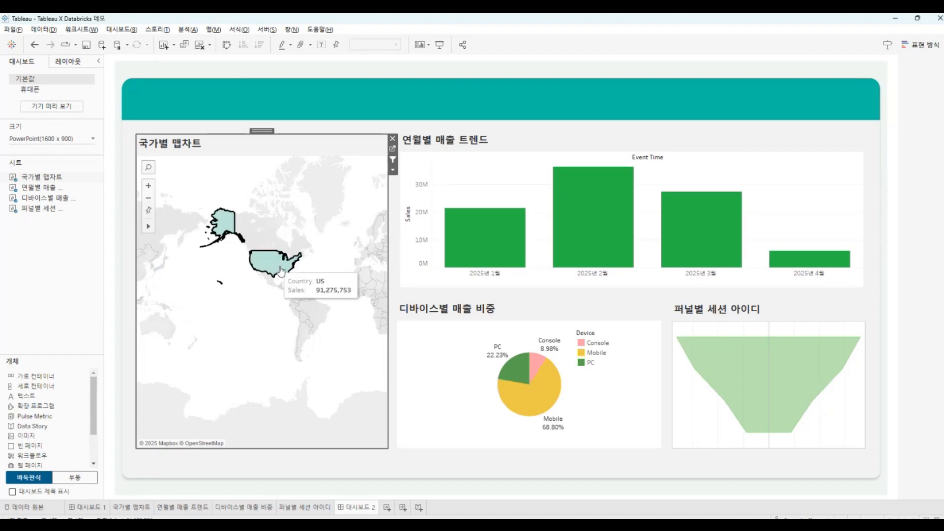
{"action": "left_click", "coordinate": [296, 263]}
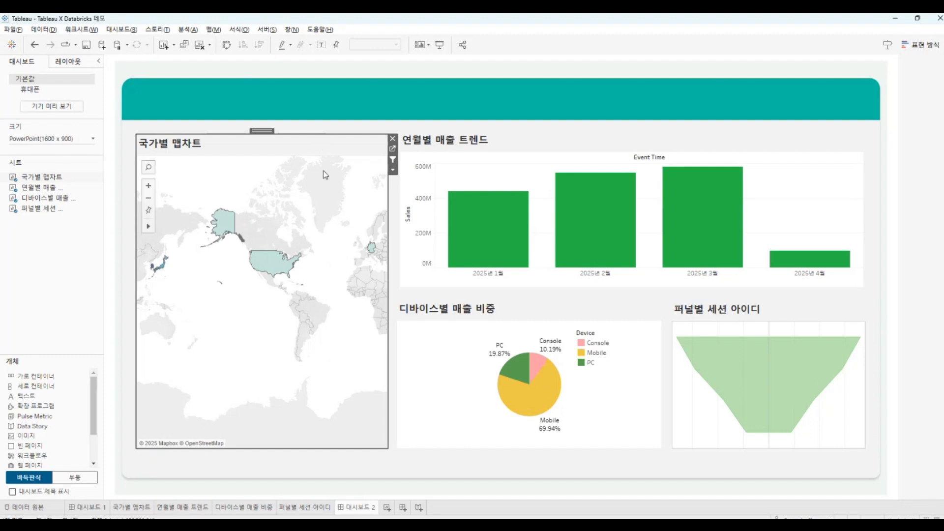
- Shrink the map chart down to the pie chart's row and add the Sales 월간 누계 Pulse Metric from Funnel_with_Sales_2025 above it
{"action": "left_click_drag", "start_coordinate": [329, 134], "coordinate": [319, 304]}
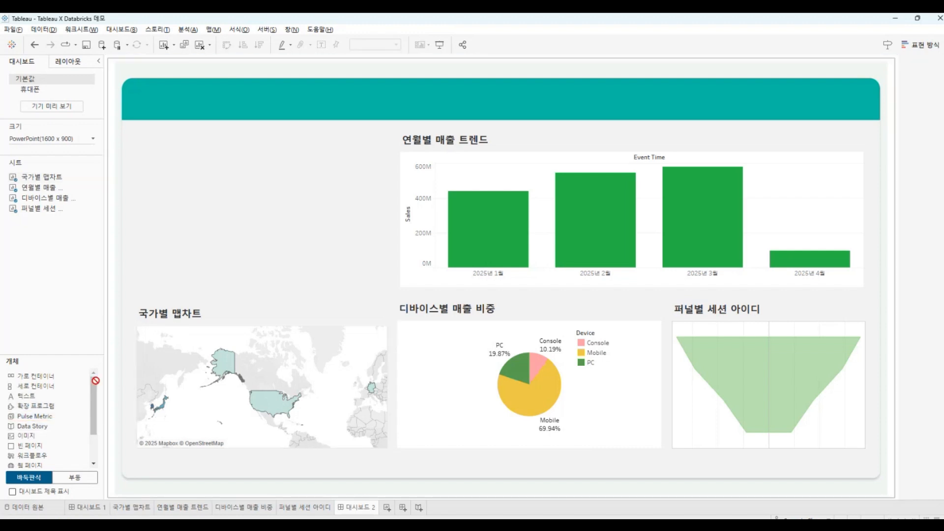
{"action": "left_click_drag", "start_coordinate": [40, 416], "coordinate": [143, 137]}
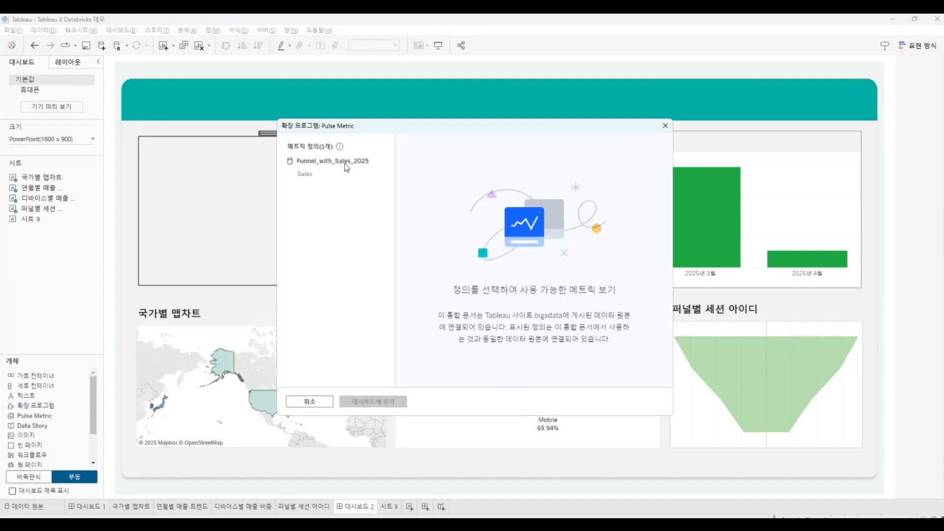
{"action": "left_click", "coordinate": [335, 174]}
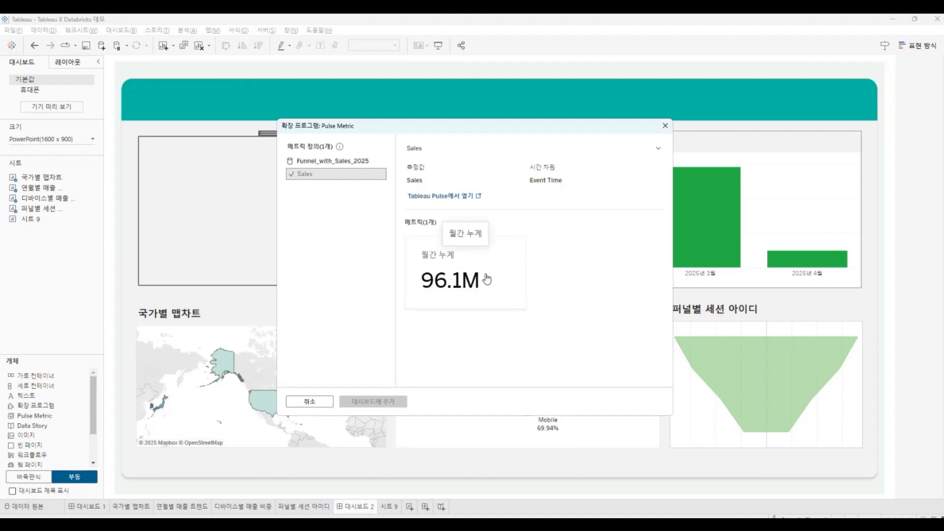
{"action": "left_click", "coordinate": [487, 279]}
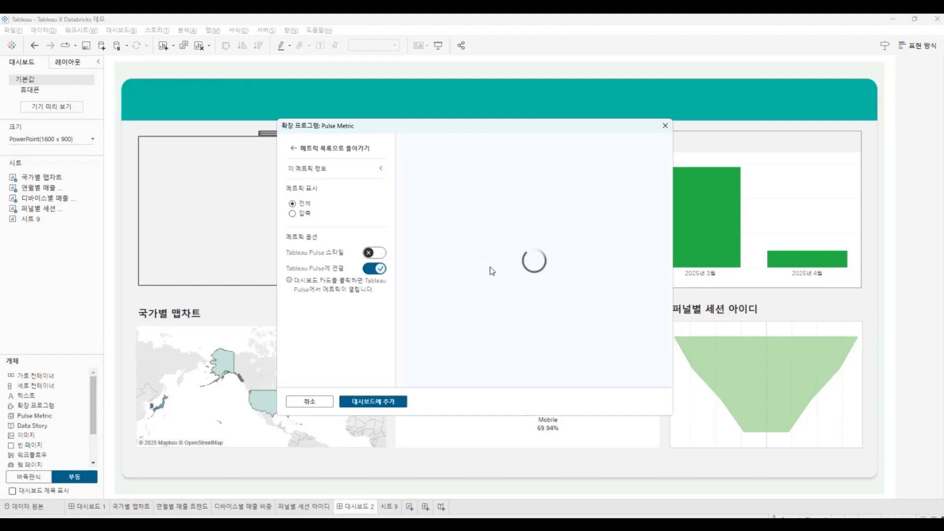
{"action": "left_click", "coordinate": [379, 402]}
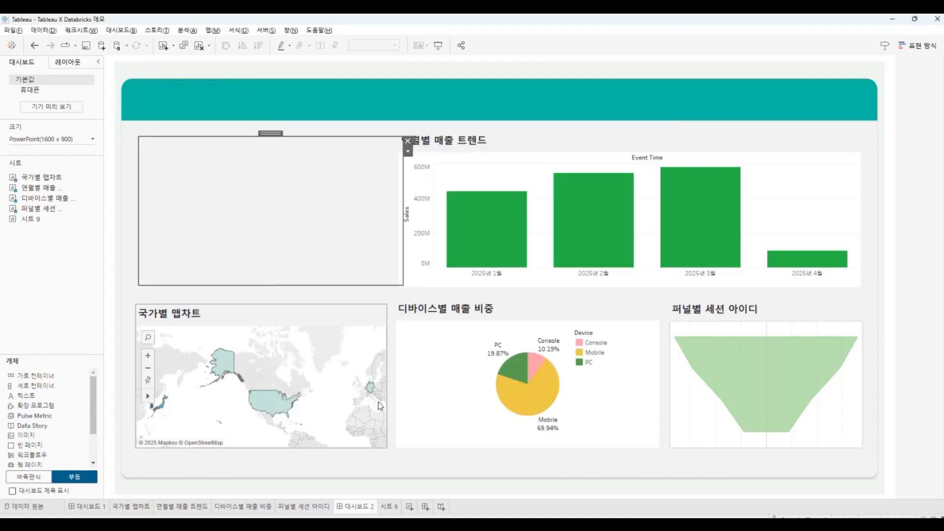
- Resize the Sales metric card to match the map's width and fill the space above it, showing its full summary text
{"action": "left_click_drag", "start_coordinate": [402, 285], "coordinate": [389, 291]}
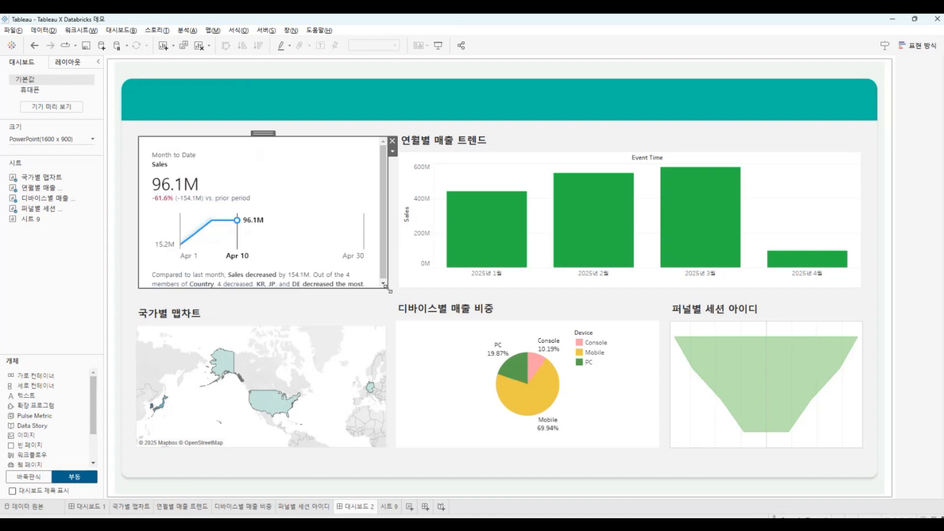
{"action": "left_click_drag", "start_coordinate": [324, 289], "coordinate": [325, 294]}
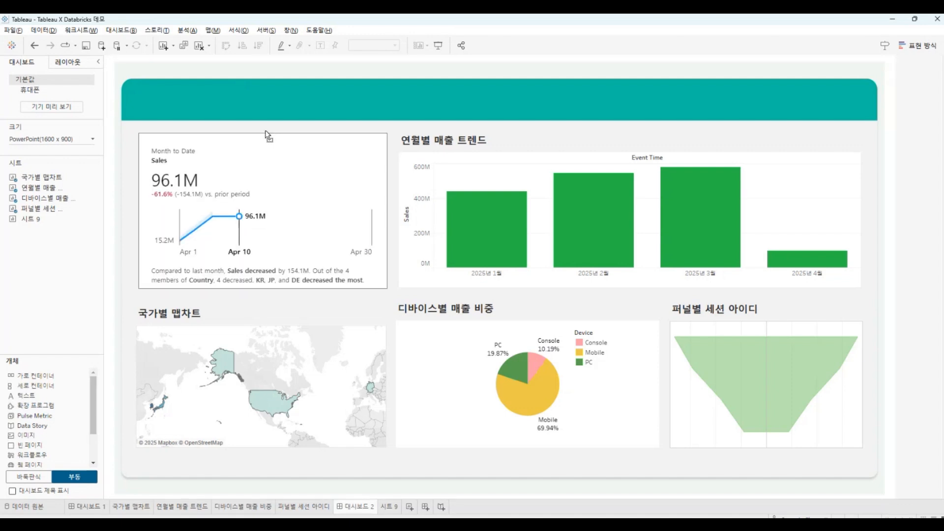
{"action": "left_click", "coordinate": [912, 209]}
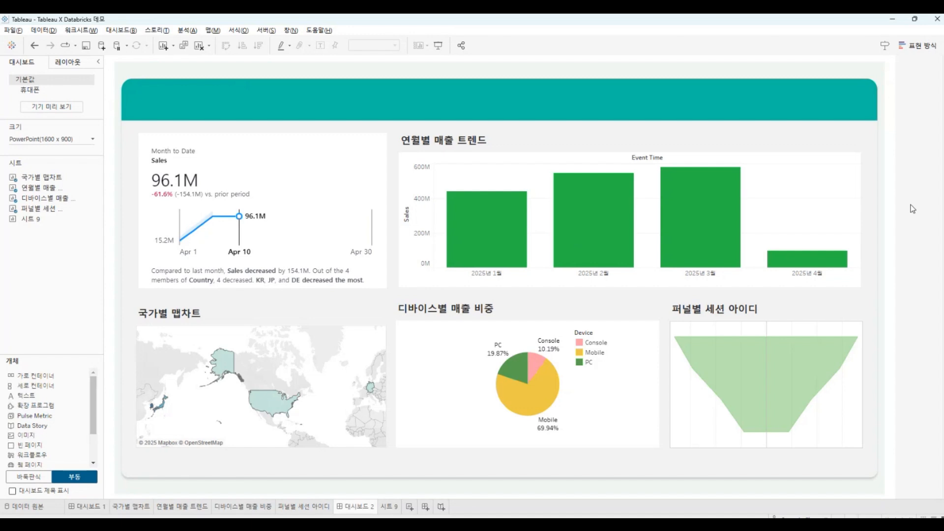